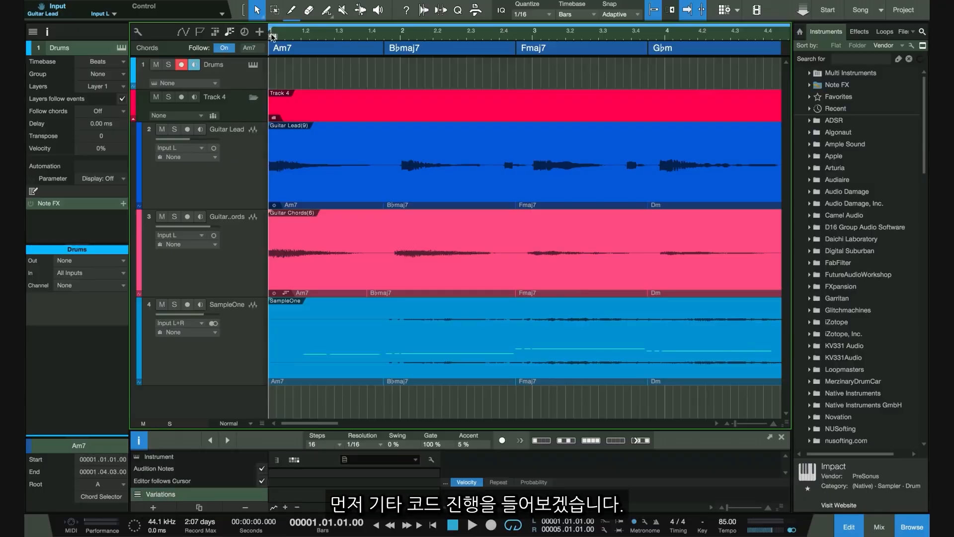
Start playback and collapse the Track 4 folder track.
key("space")
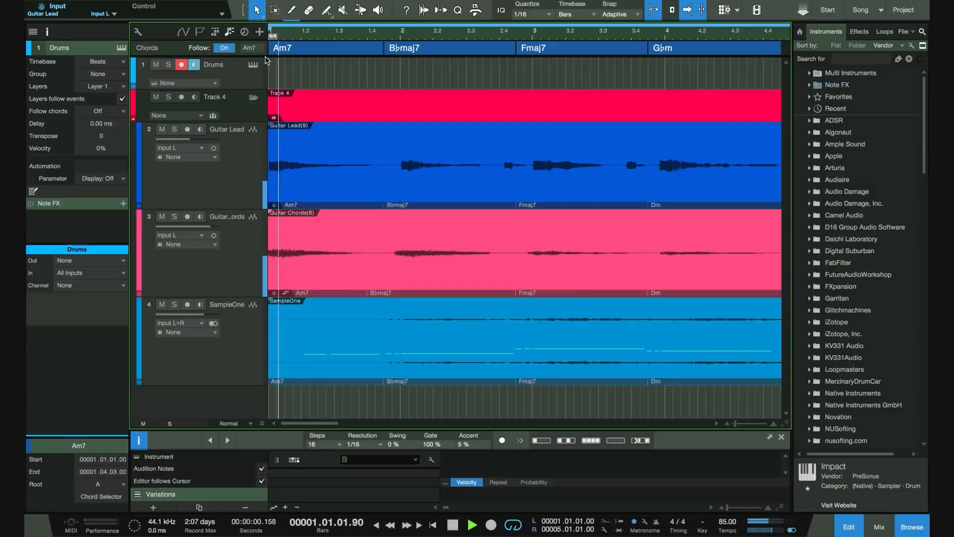
left_click(133, 118)
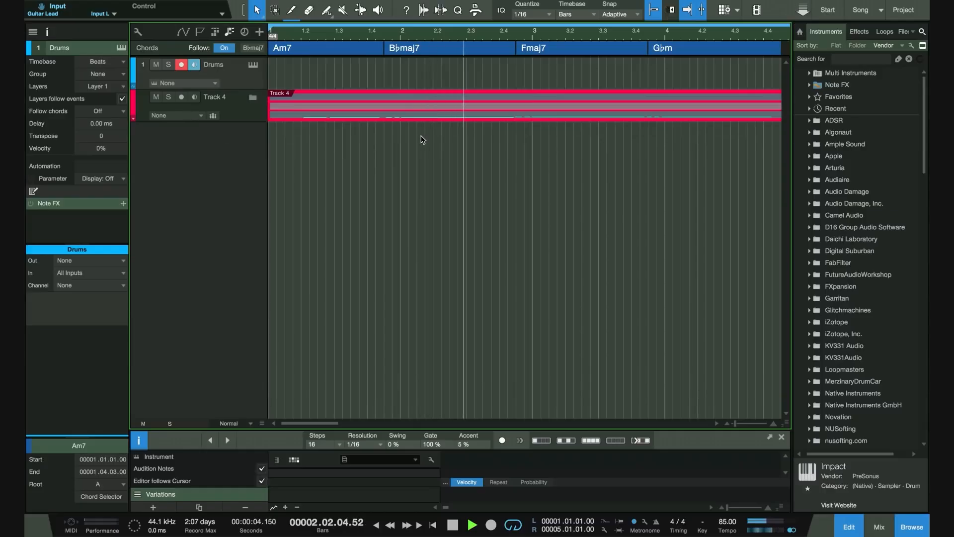
scroll(421, 136, "up", 3)
scroll(421, 137, "down", 5)
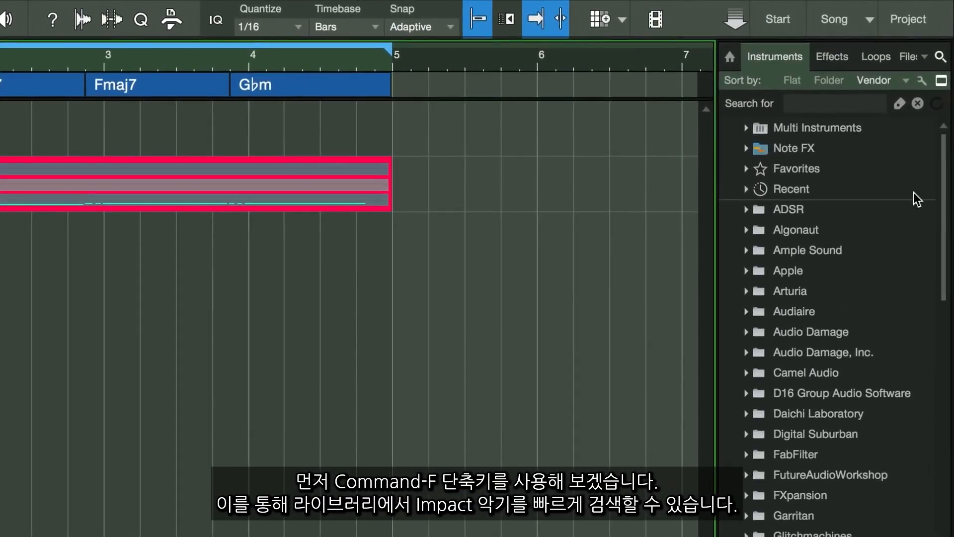
Search the instrument browser for impact and load Impact onto the Drums track.
key("super+f")
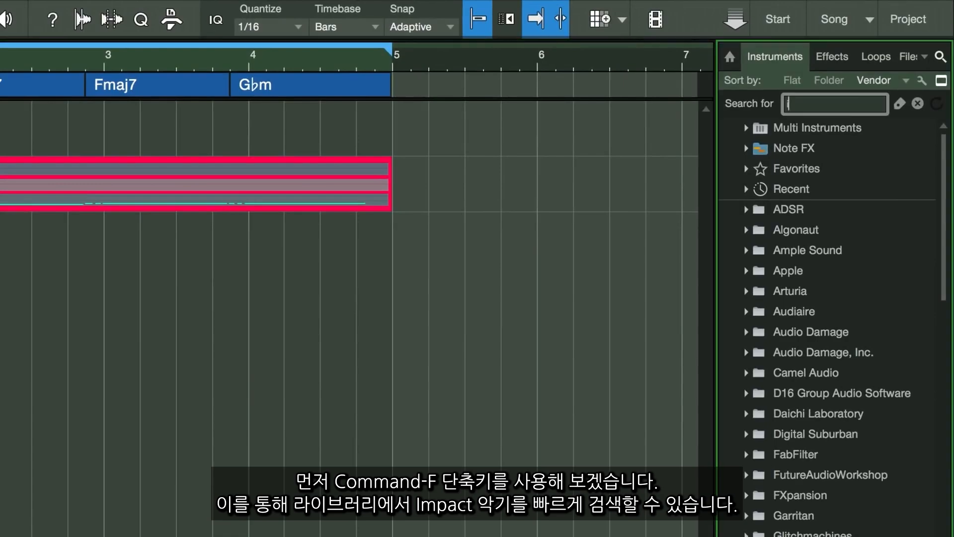
type("impact")
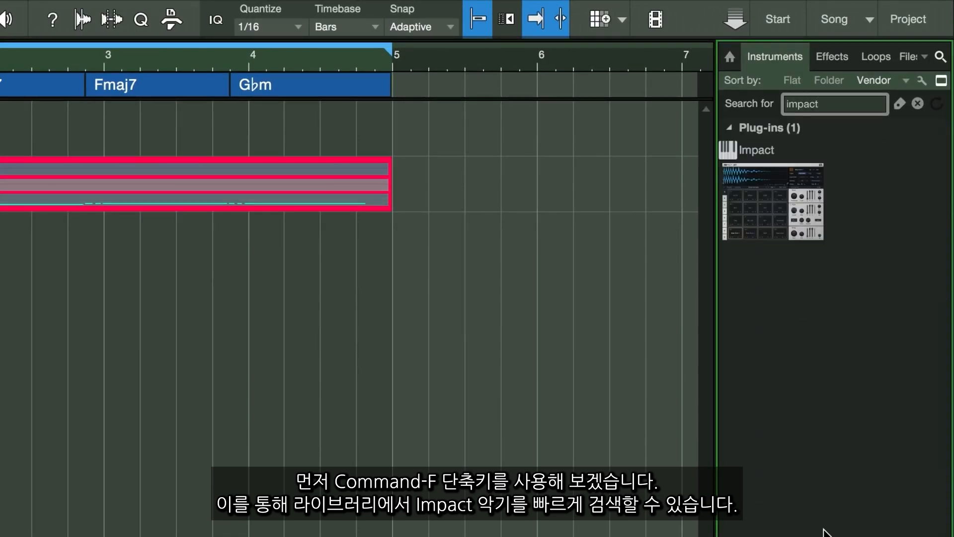
left_click_drag(790, 189, 0, 206)
left_click_drag(91, 206, 171, 118)
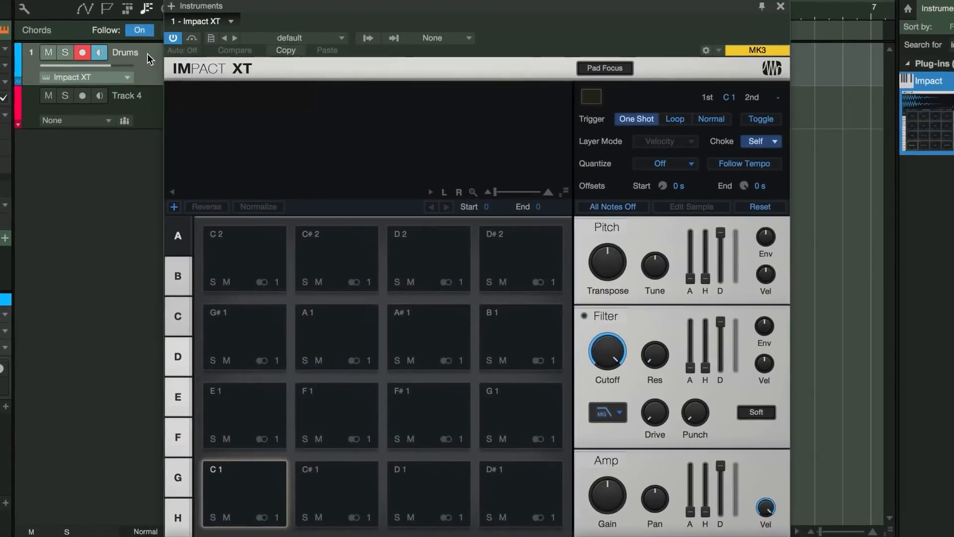
left_click(177, 281)
left_click(177, 353)
left_click(176, 322)
left_click(179, 252)
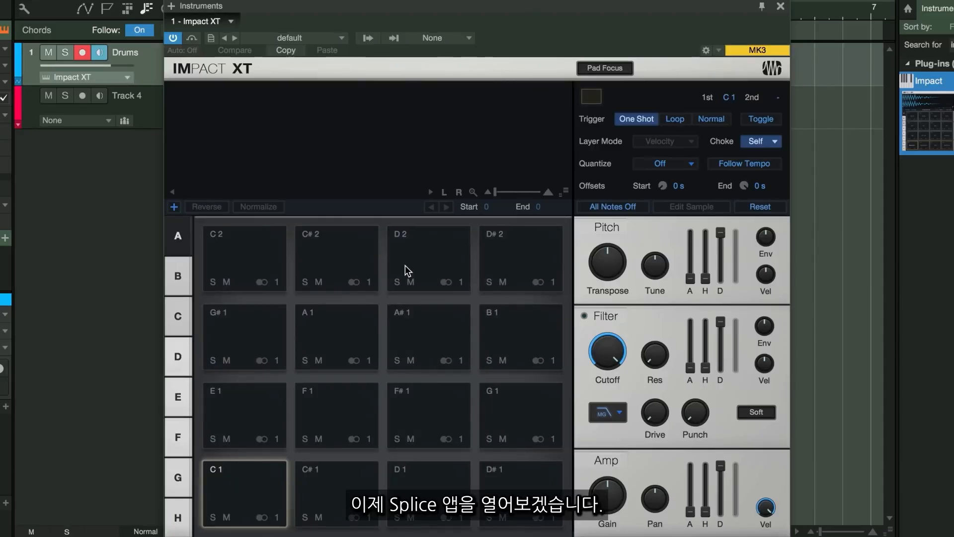
Switch to the Splice app and preview the HF_hihat sample in the Guitar Collab collection.
key("super+Tab")
key("super+Tab")
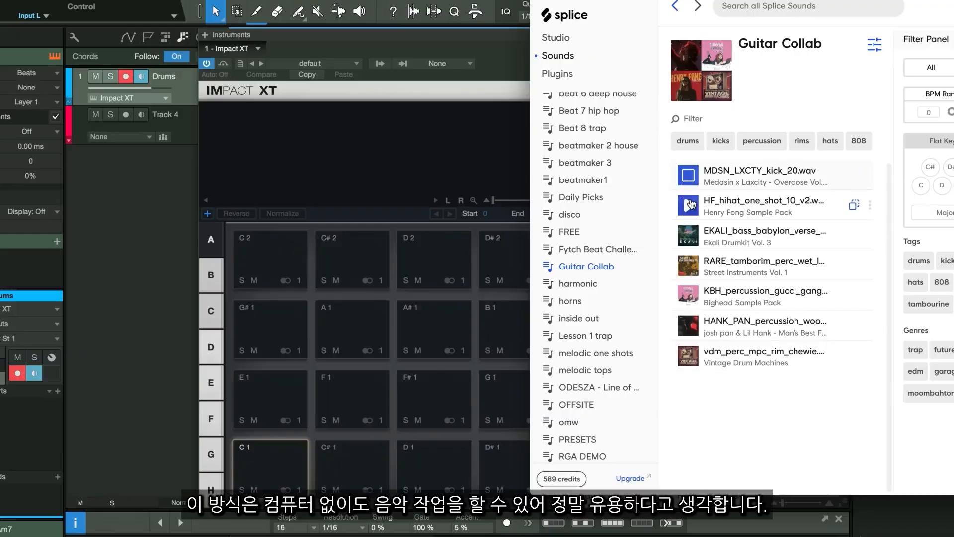
left_click(690, 235)
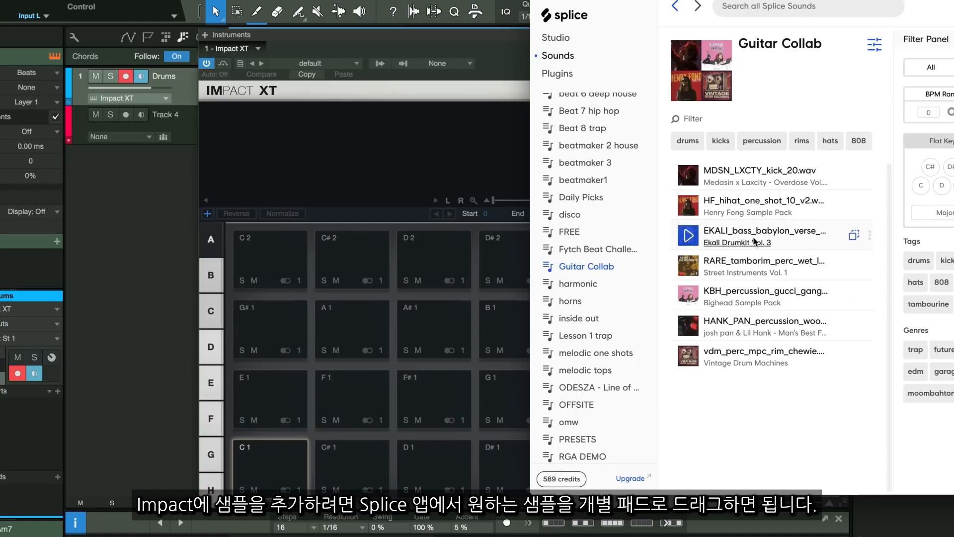
Load Splice samples onto Impact XT pads: kick C1, hihat D1, KBH percussion C#1, HANK percussion D#1, vdm rim E1, tamborim G#1.
left_click_drag(749, 183, 281, 472)
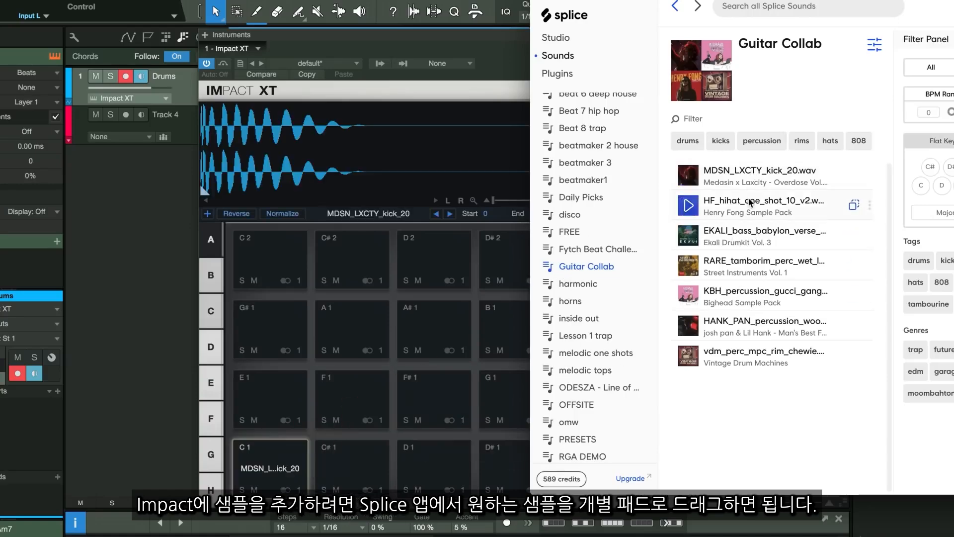
left_click_drag(750, 204, 432, 470)
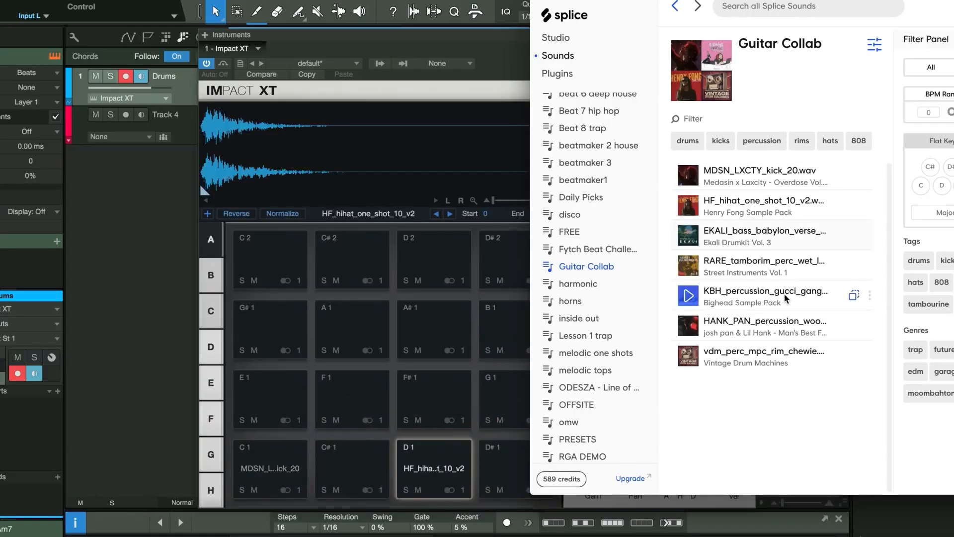
left_click_drag(740, 293, 351, 462)
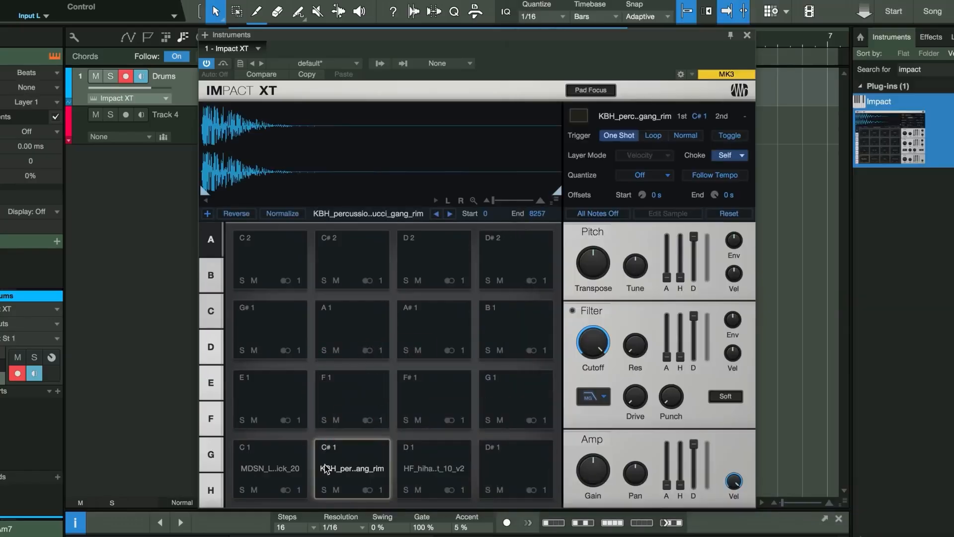
left_click_drag(740, 332, 502, 467)
left_click_drag(740, 362, 266, 400)
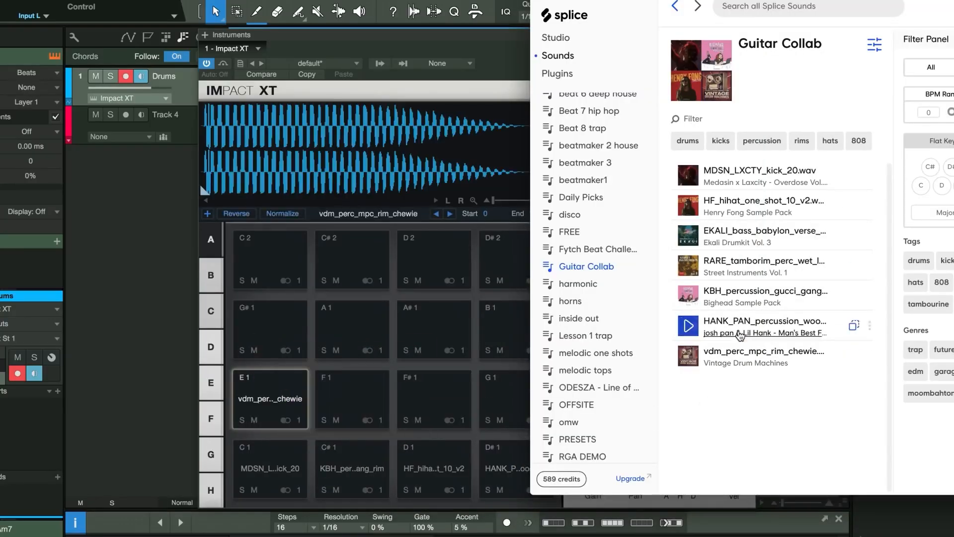
left_click_drag(740, 273, 268, 328)
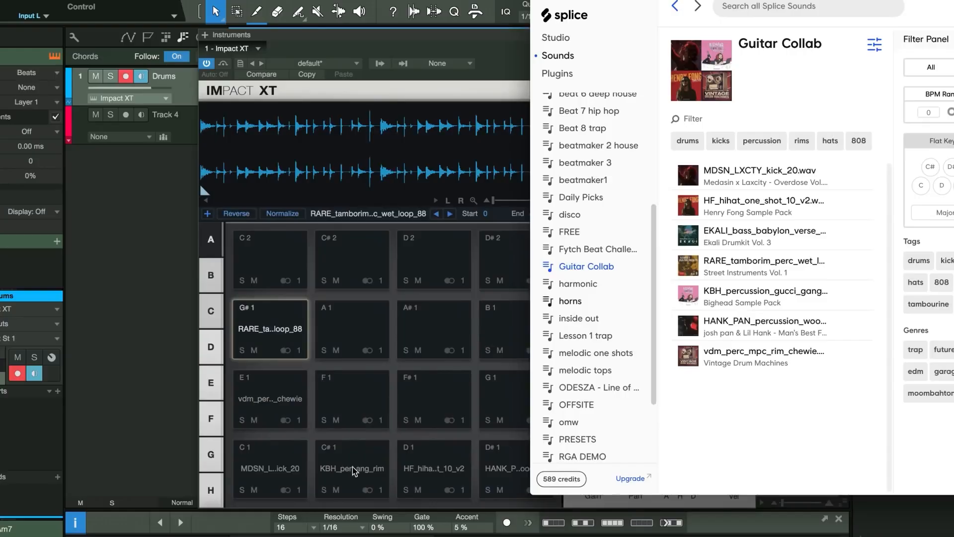
Audition the loaded pads and select the tamborim loop pad on G#1.
left_click(353, 466)
left_click(522, 482)
left_click(260, 405)
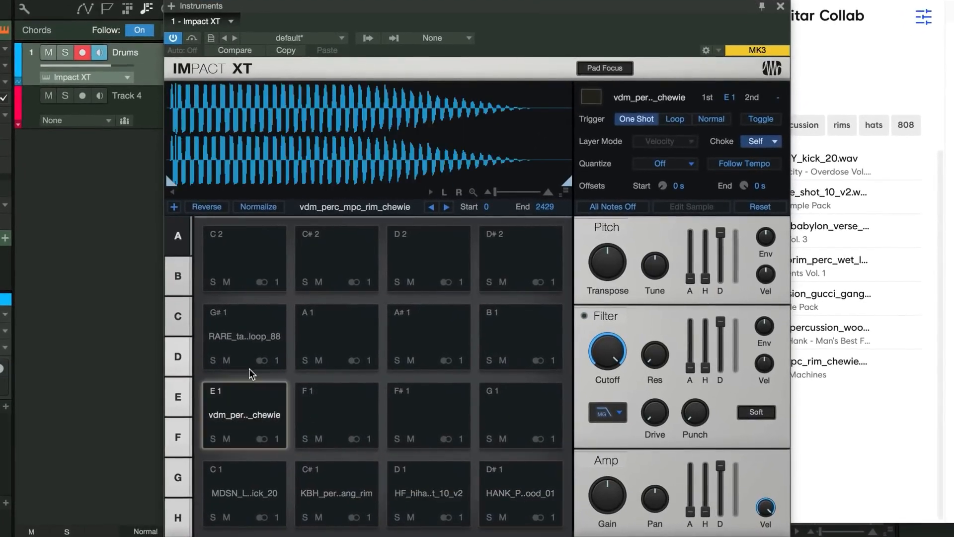
left_click(255, 358)
left_click(240, 348)
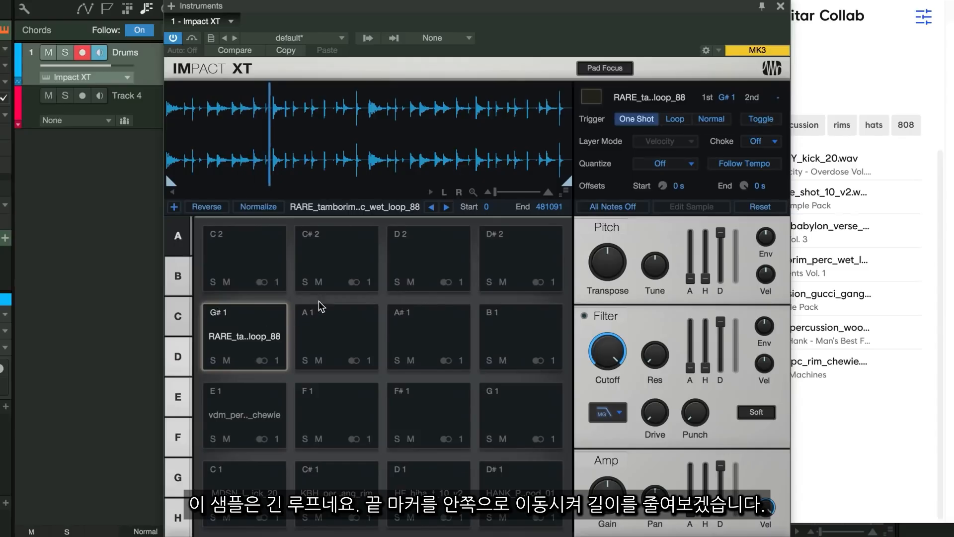
Shorten the tamborim loop by moving its end marker inward to about 19587, then close Impact XT.
mouse_move(566, 183)
left_mouse_down()
mouse_move(183, 172)
mouse_move(197, 154)
mouse_move(203, 188)
left_mouse_up()
scroll(220, 133, "left", 3)
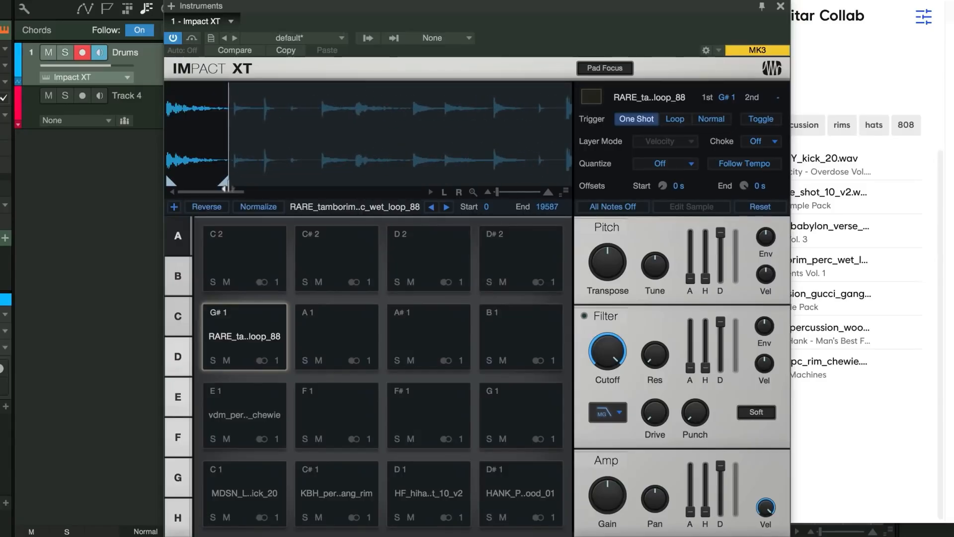
left_click(263, 344)
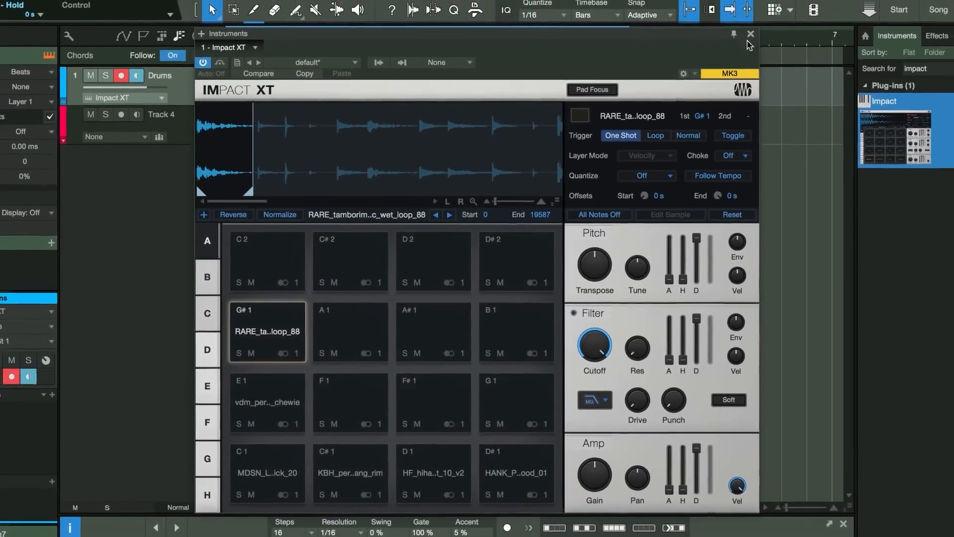
left_click(780, 7)
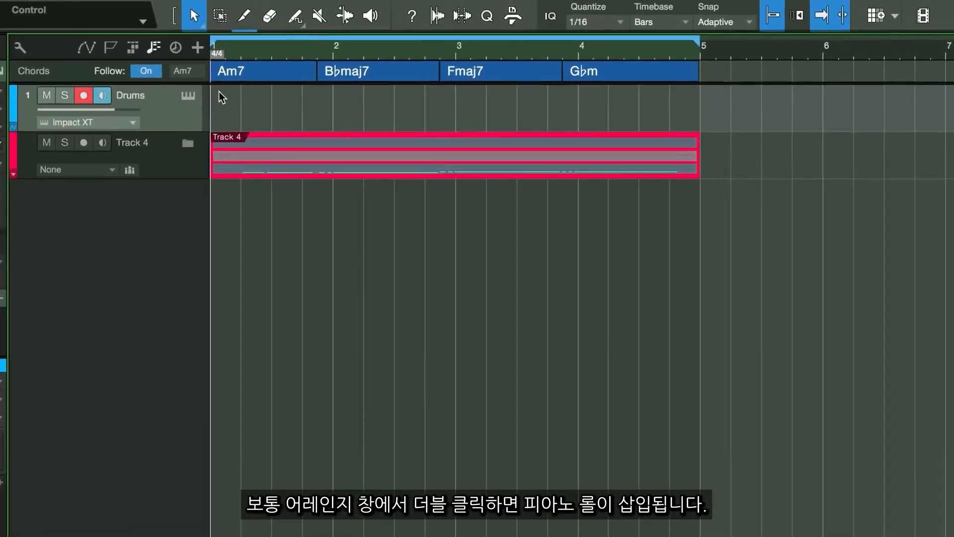
Create an instrument part at the start of the Drums track and open it in an enlarged editor.
double_click(213, 96)
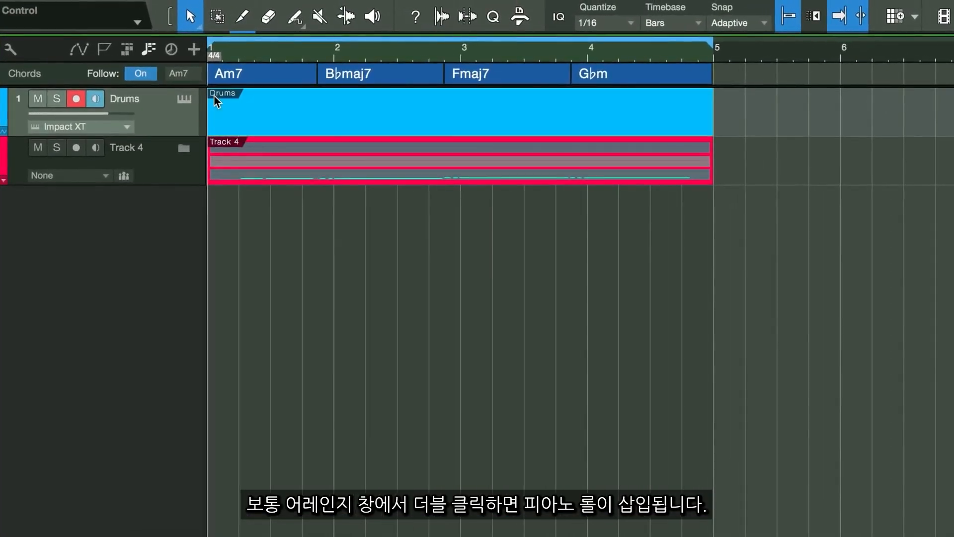
double_click(213, 97)
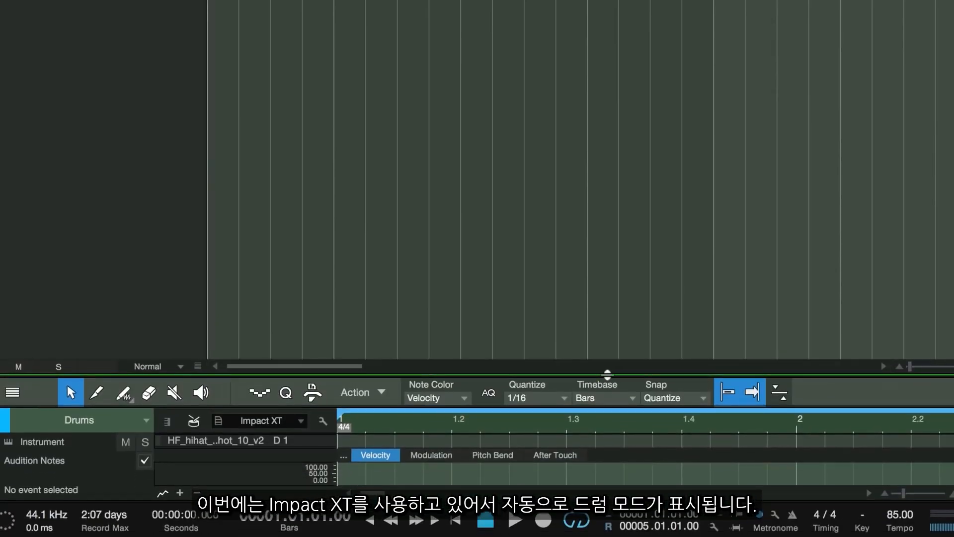
left_click_drag(608, 385, 662, 80)
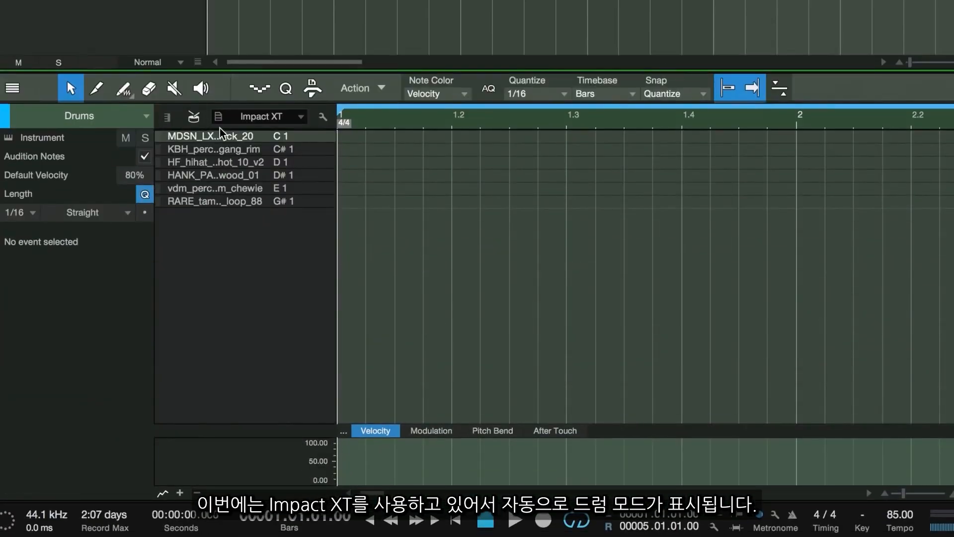
Toggle between piano and drum views, then draw kick notes at the start of the part.
left_click(170, 122)
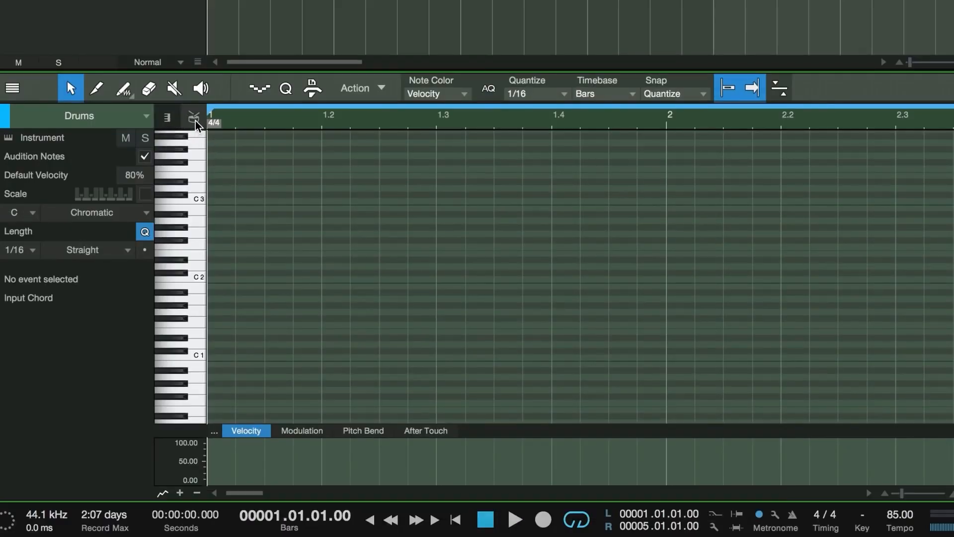
left_click(194, 120)
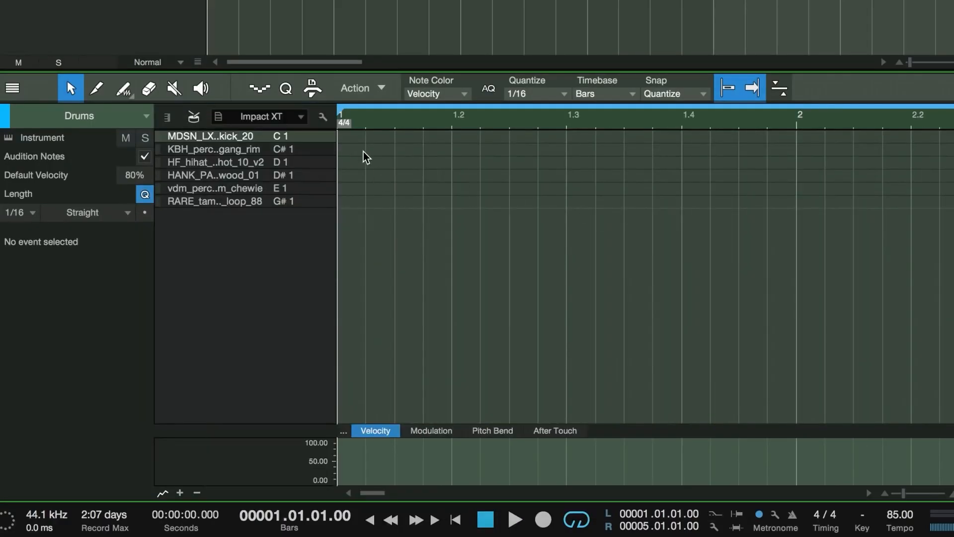
left_click(344, 139)
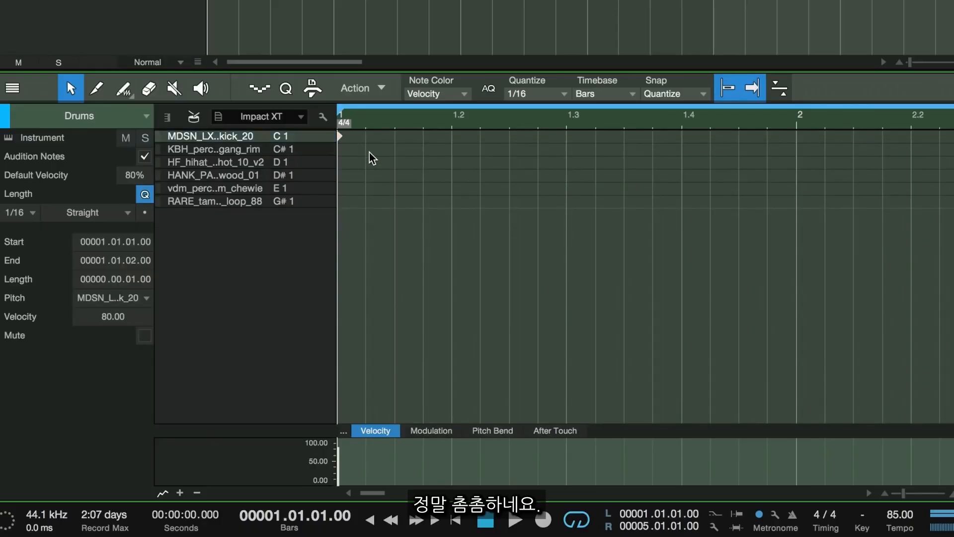
left_click(399, 143)
left_click(396, 138)
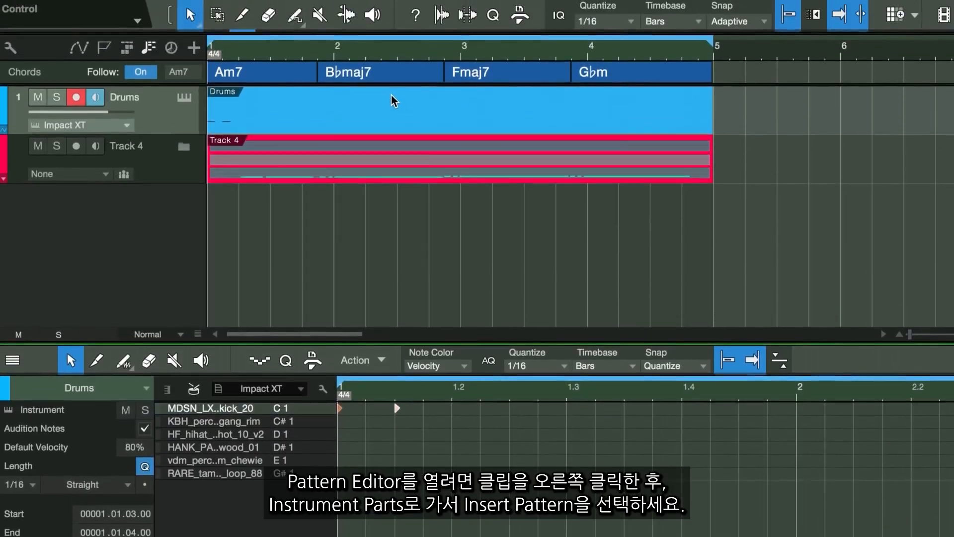
Replace the Drums part with a new pattern using Insert Pattern.
right_click(394, 101)
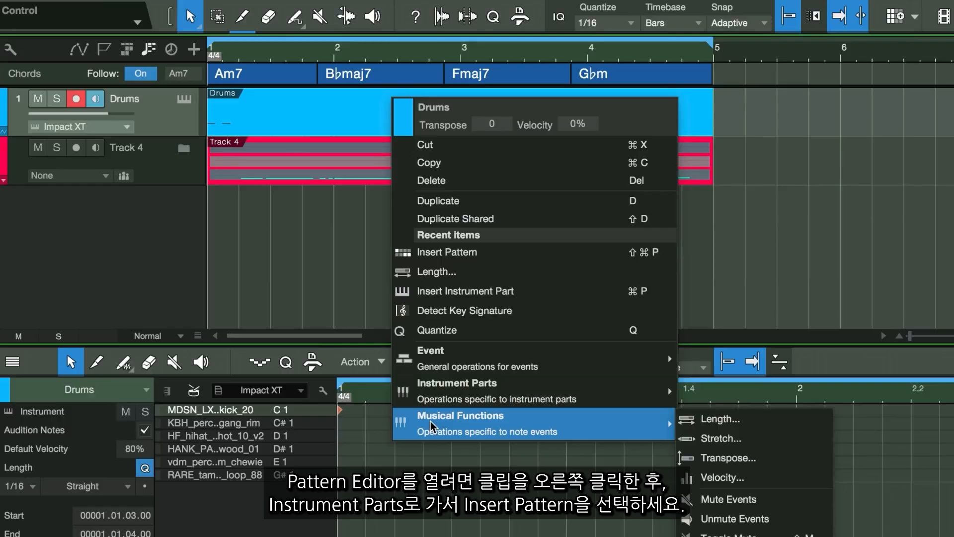
mouse_move(435, 392)
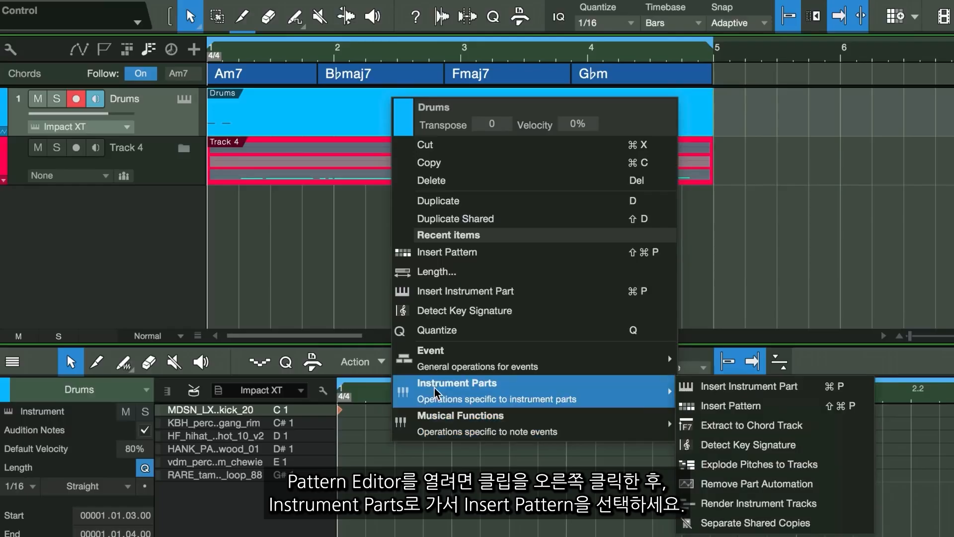
left_click(787, 412)
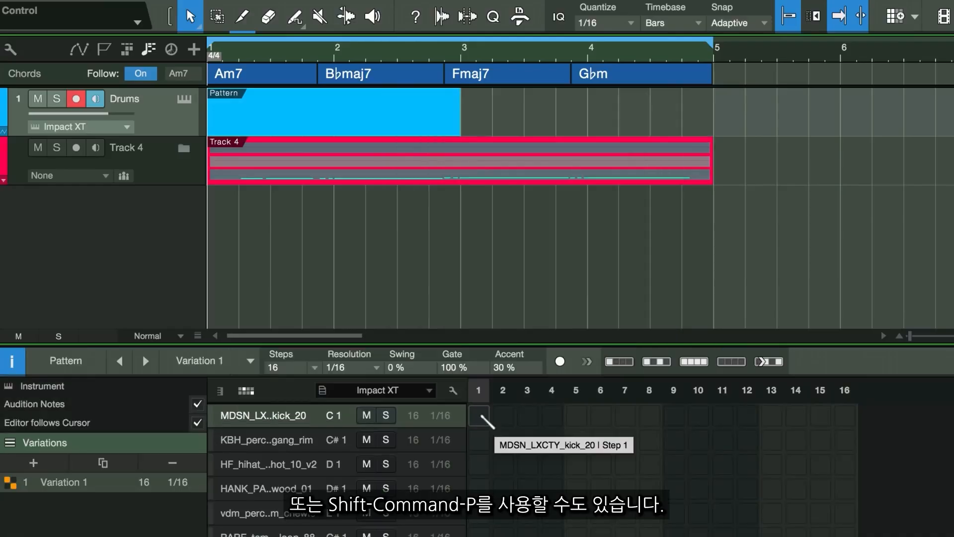
Program the pattern with kick on steps 1, 2 and 11 and rimshot on steps 5, 8 and 13.
left_click(480, 416)
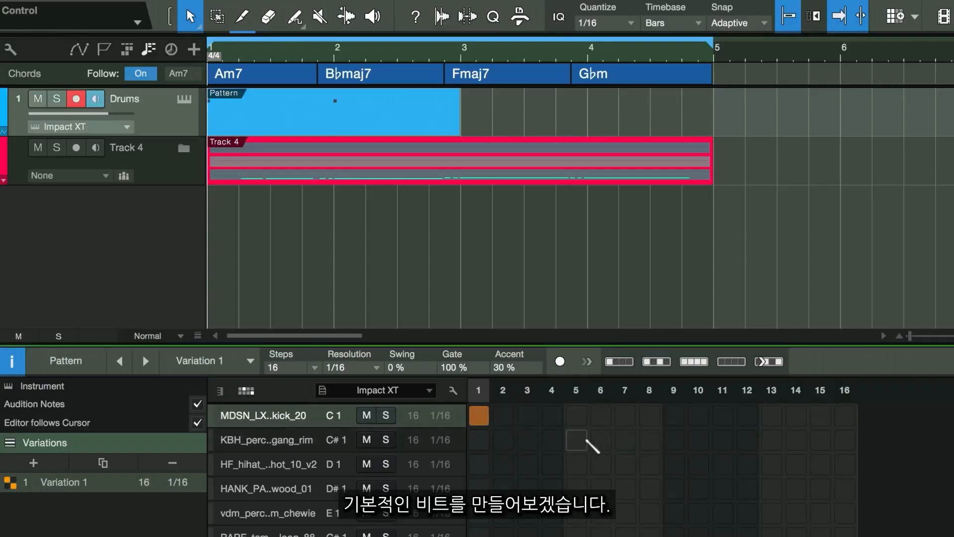
left_click(503, 416)
left_click(577, 440)
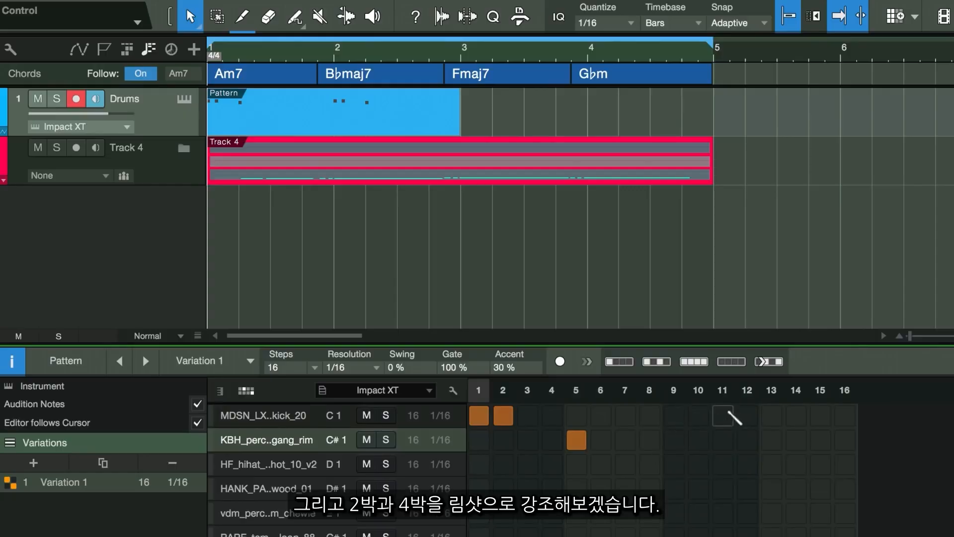
left_click(723, 415)
left_click(770, 440)
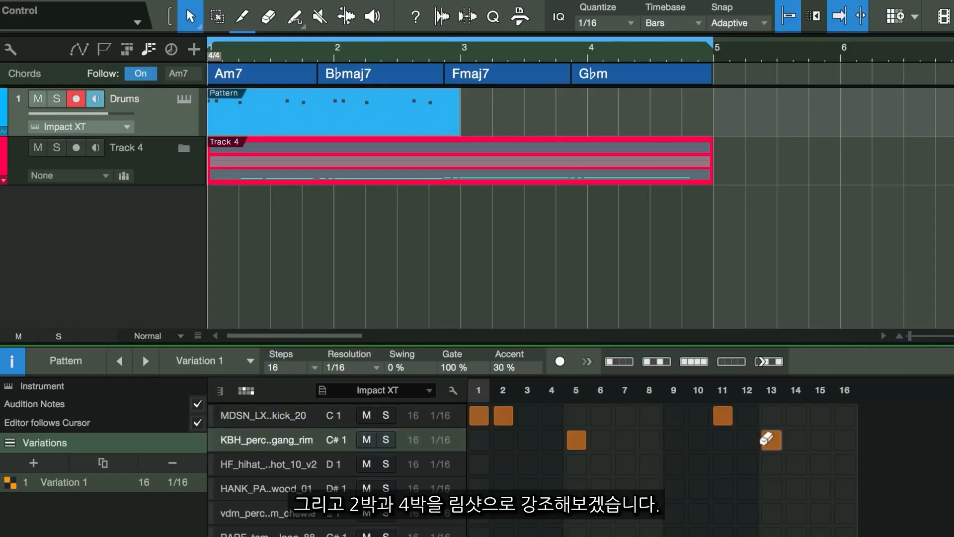
left_click(650, 439)
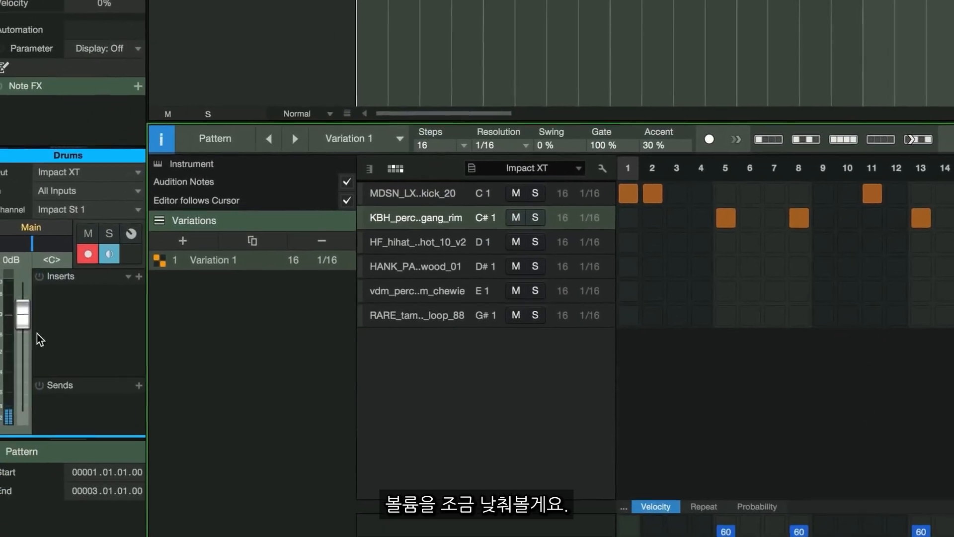
Lower the Drums channel volume fader slightly and play back the beat.
left_click_drag(35, 297, 28, 321)
key("space")
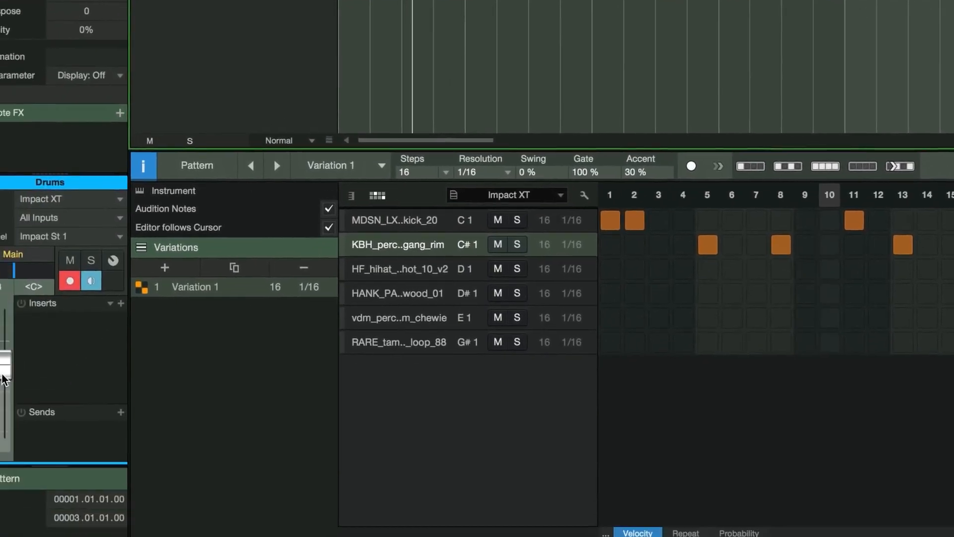
left_click_drag(3, 375, 3, 364)
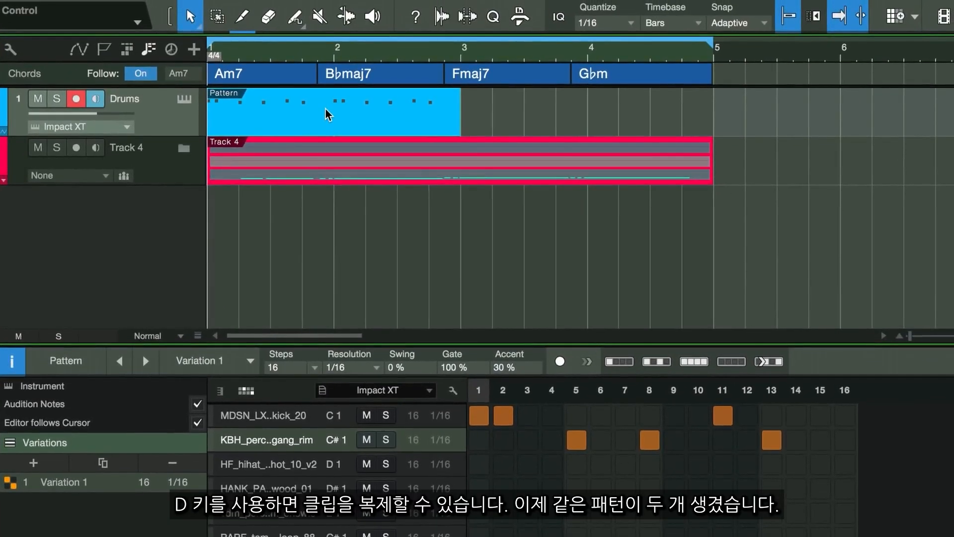
Duplicate the pattern part to follow itself and play the beat from the start.
key("d")
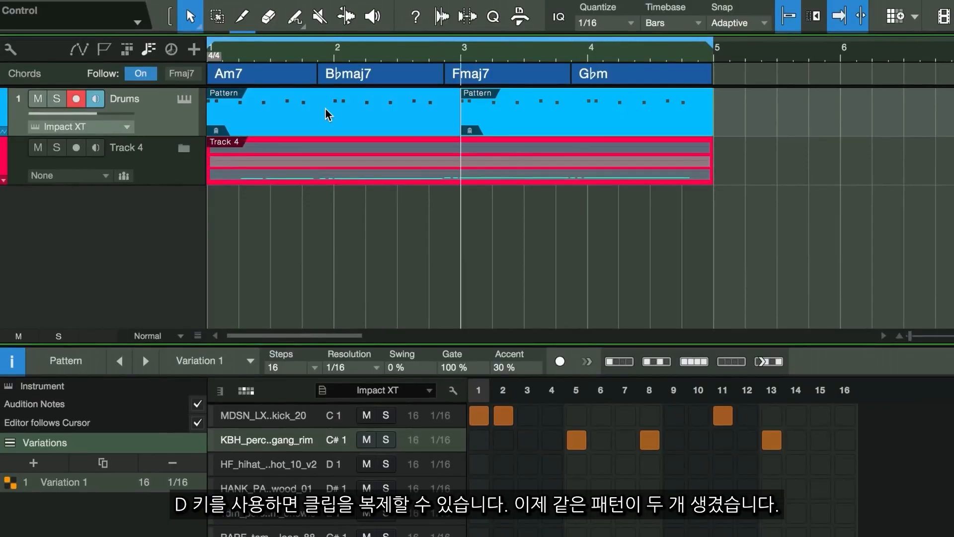
left_click(209, 49)
key("space")
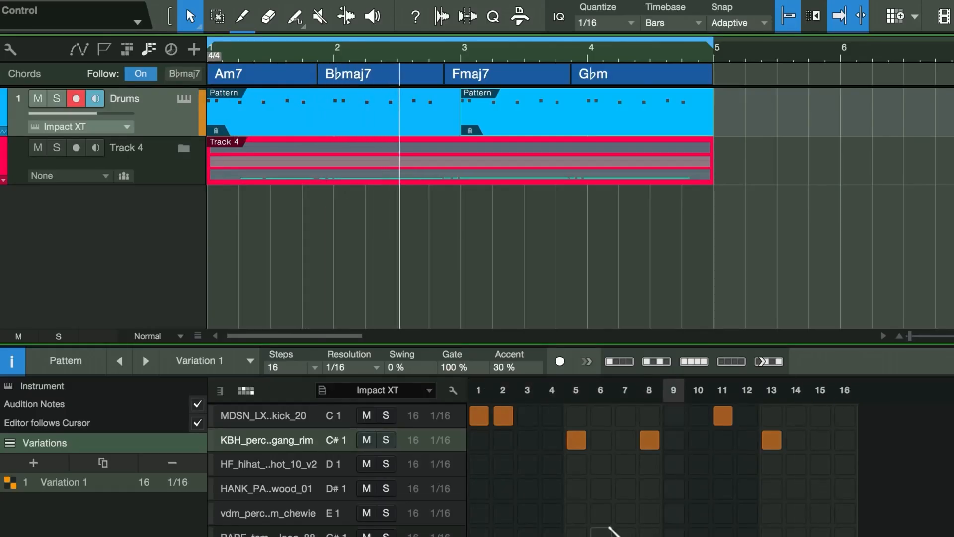
key("space")
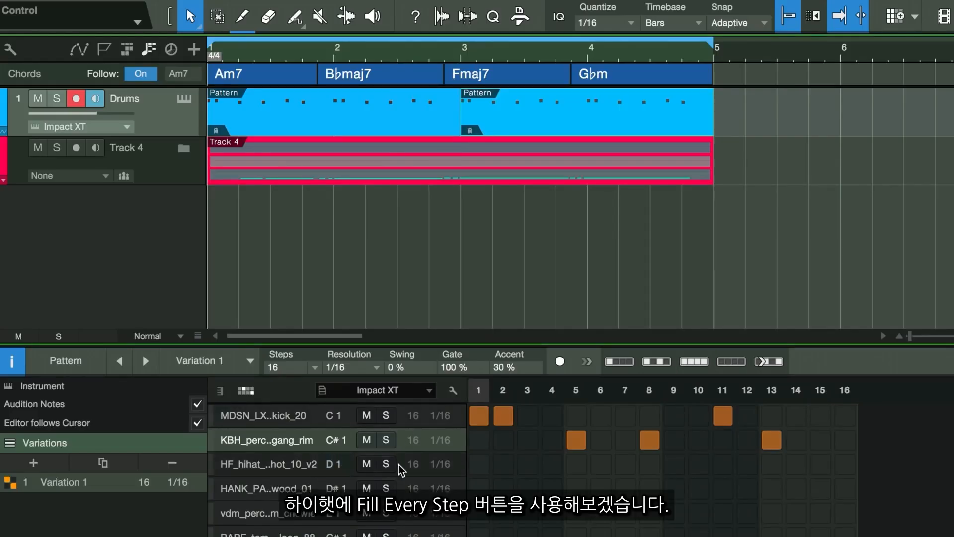
Fill every step of the hihat lane and play back the pattern.
left_click(440, 464)
left_click(266, 467)
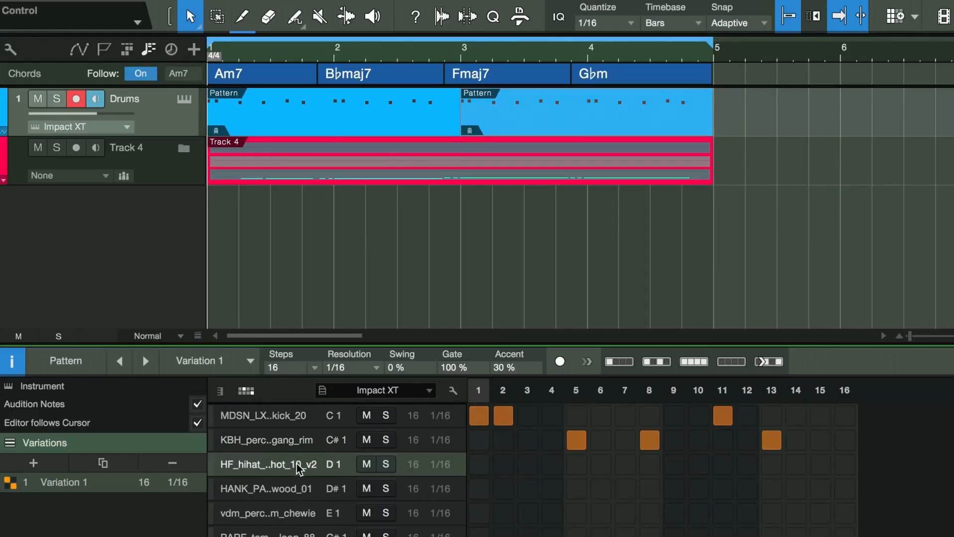
left_click(693, 364)
key("space")
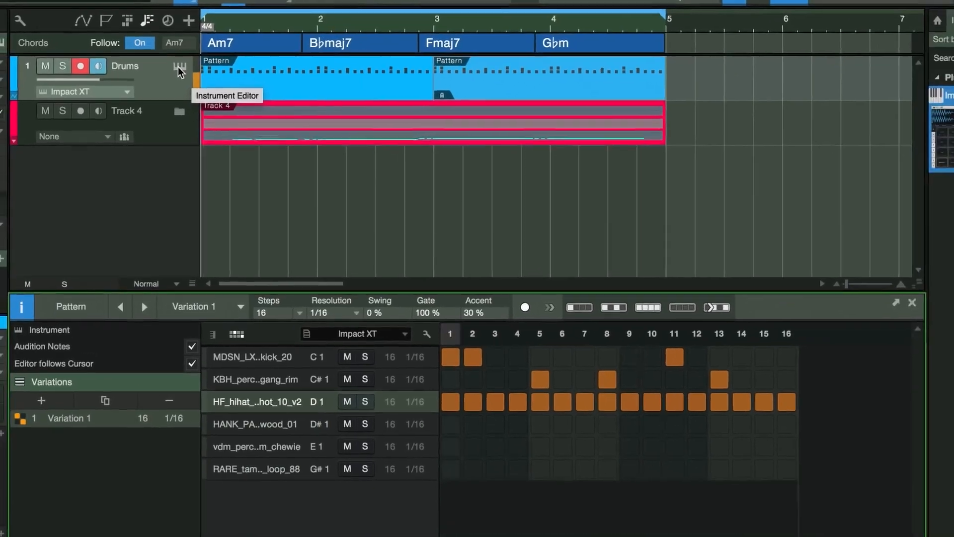
Open the Impact XT editor and switch the hihat pad's filter to the high-pass ladder mode.
left_click(184, 102)
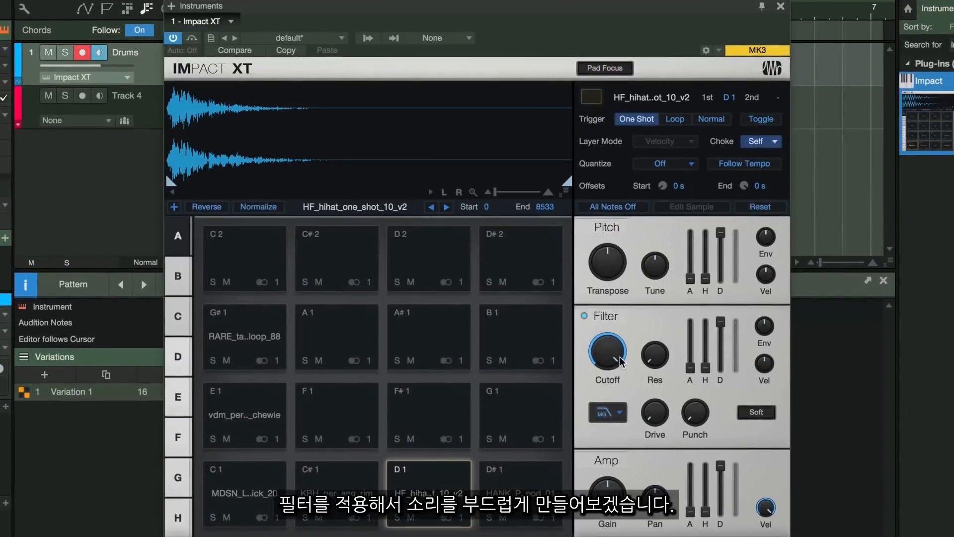
left_click(606, 415)
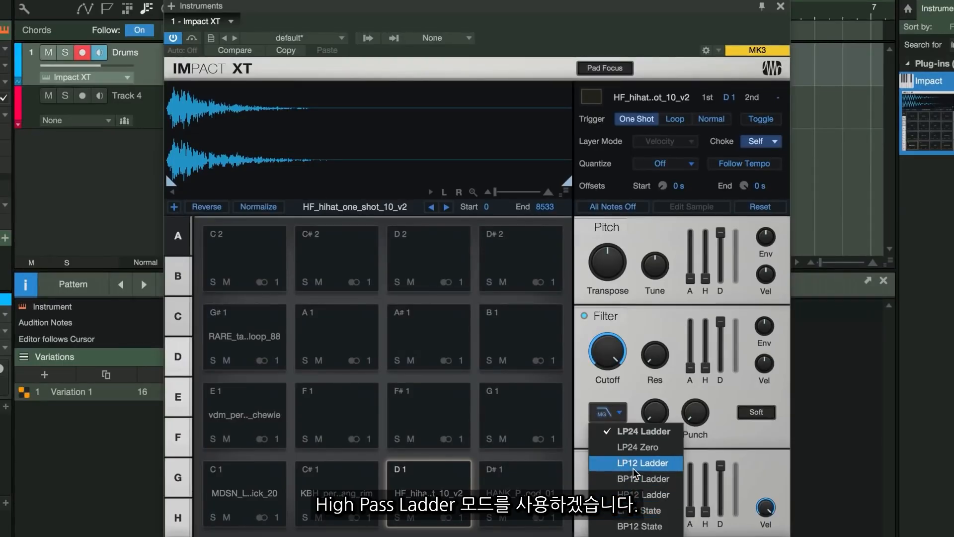
left_click(632, 494)
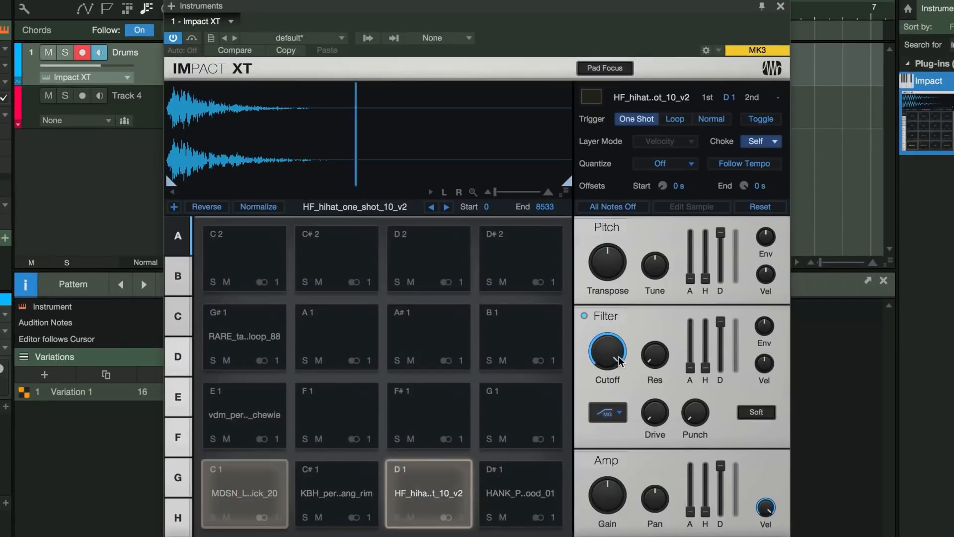
Adjust the hihat filter's cutoff and resonance, then close the Impact XT window.
left_click_drag(607, 354, 603, 373)
left_click_drag(653, 354, 659, 345)
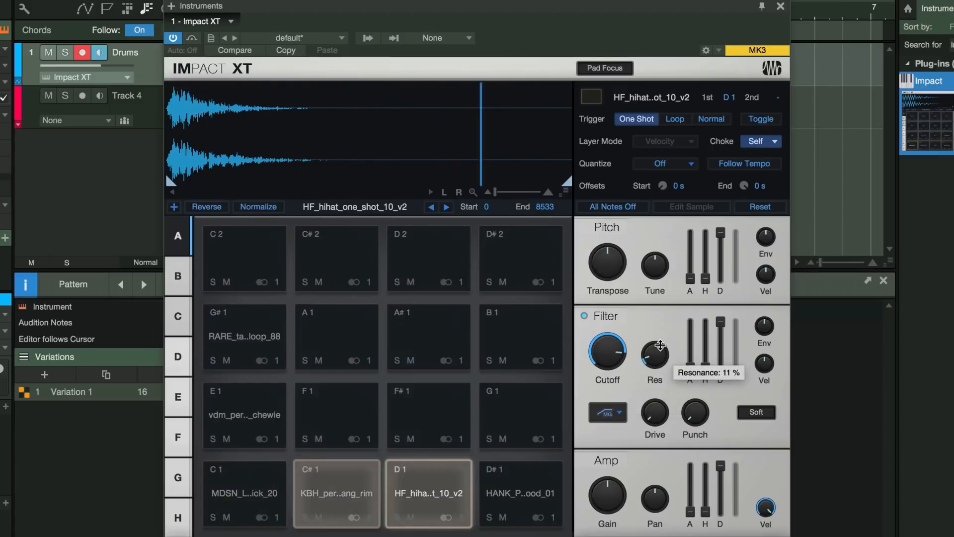
left_click(780, 7)
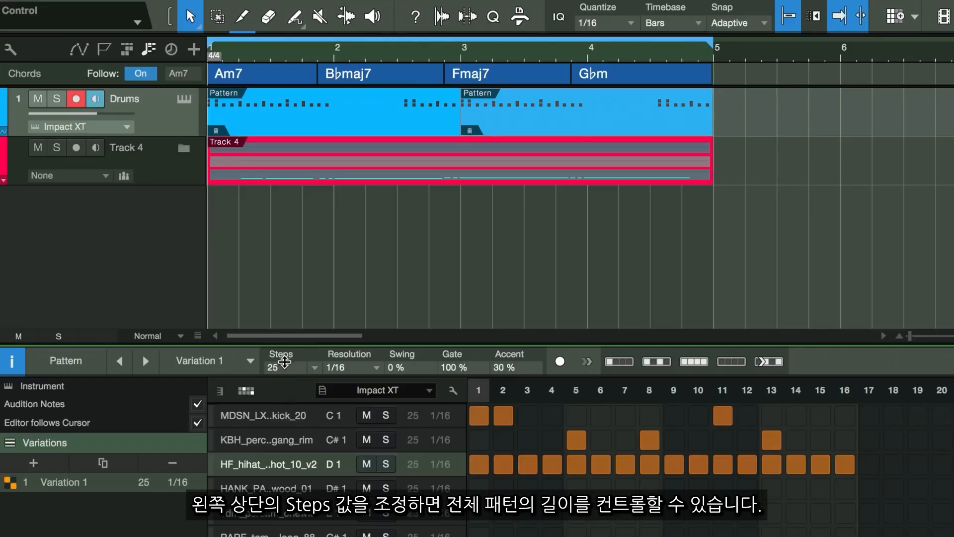
left_click_drag(284, 363, 278, 367)
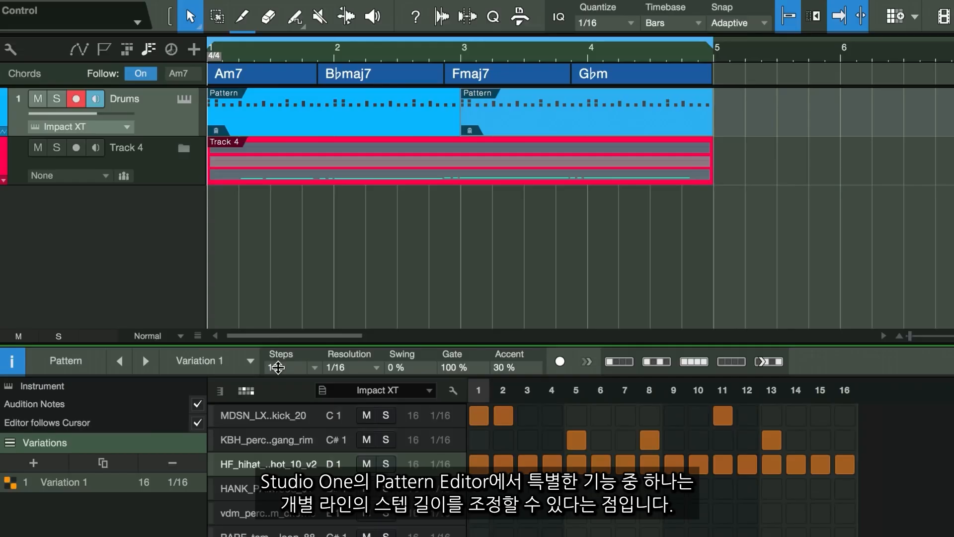
double_click(413, 441)
double_click(414, 464)
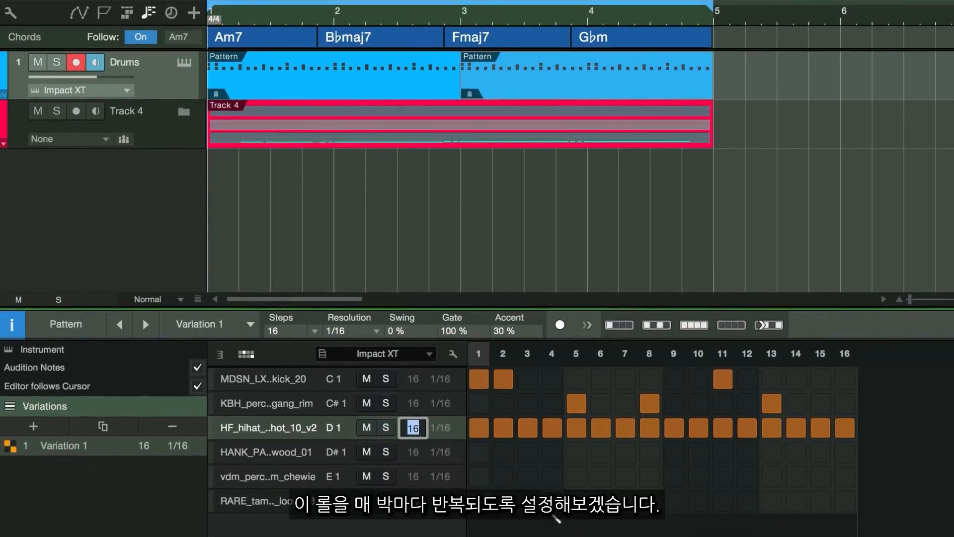
Add a tambourine hit on step 3 and set the tambourine lane's length to 16 steps.
left_click(526, 500)
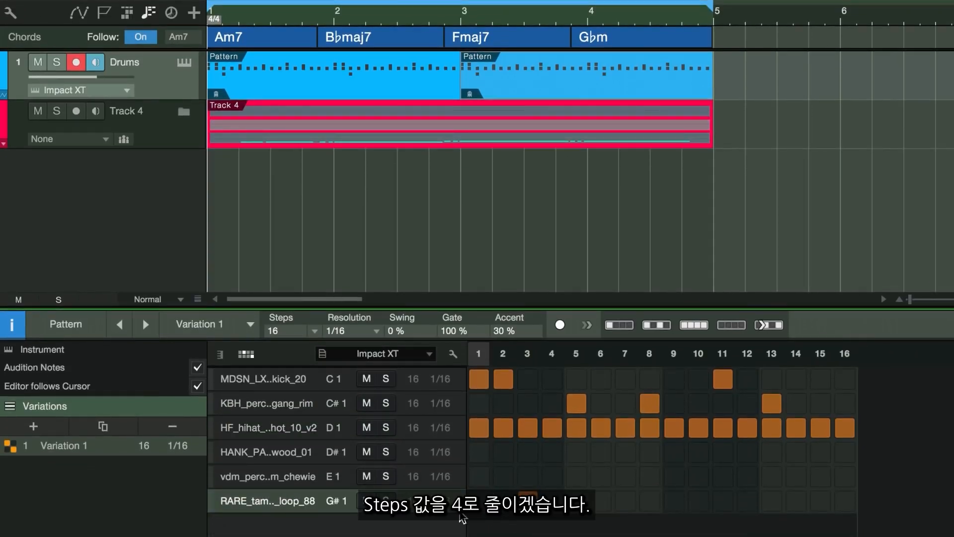
left_click_drag(415, 501, 416, 514)
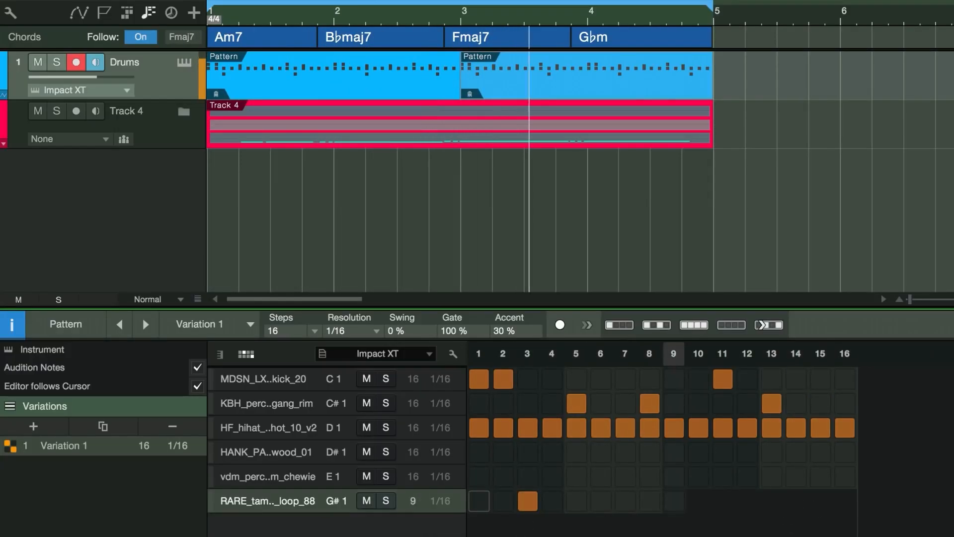
double_click(413, 501)
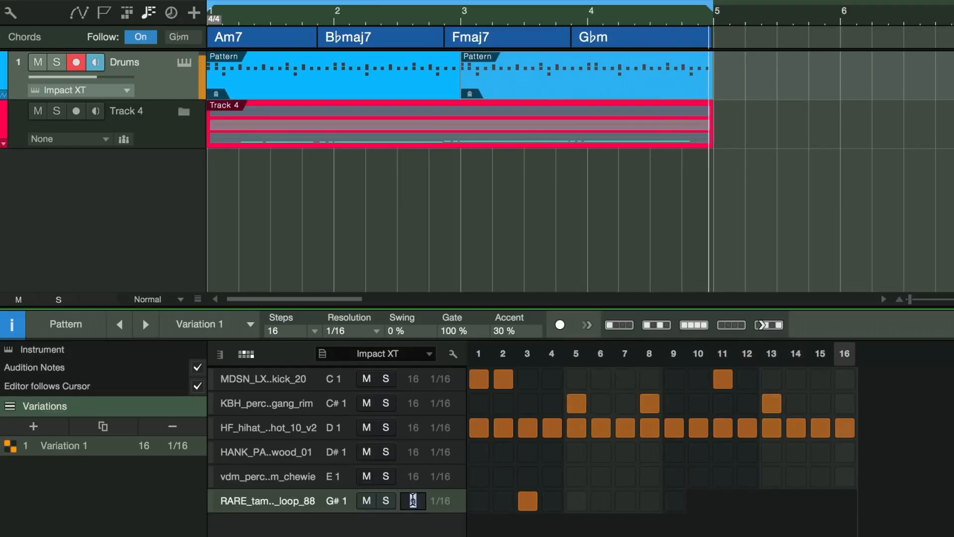
type("16")
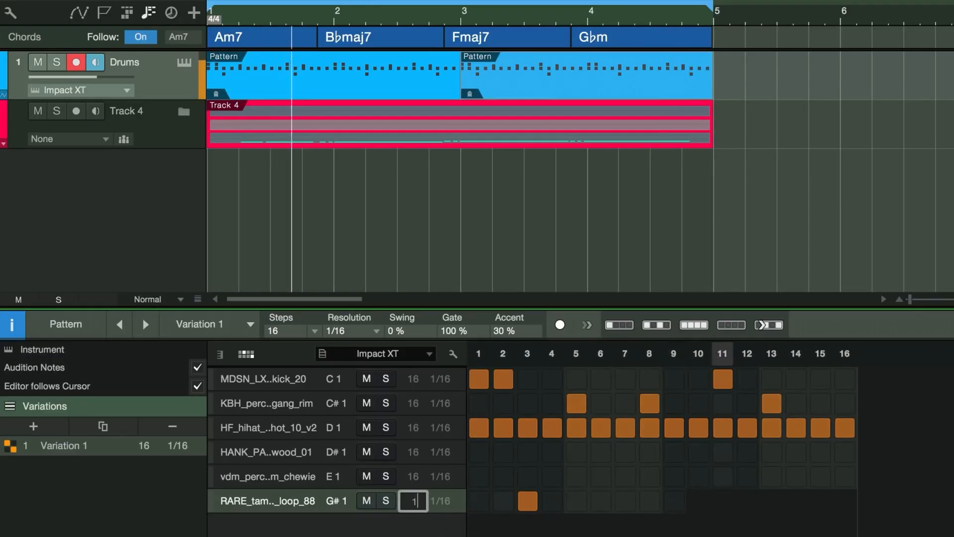
key("Return")
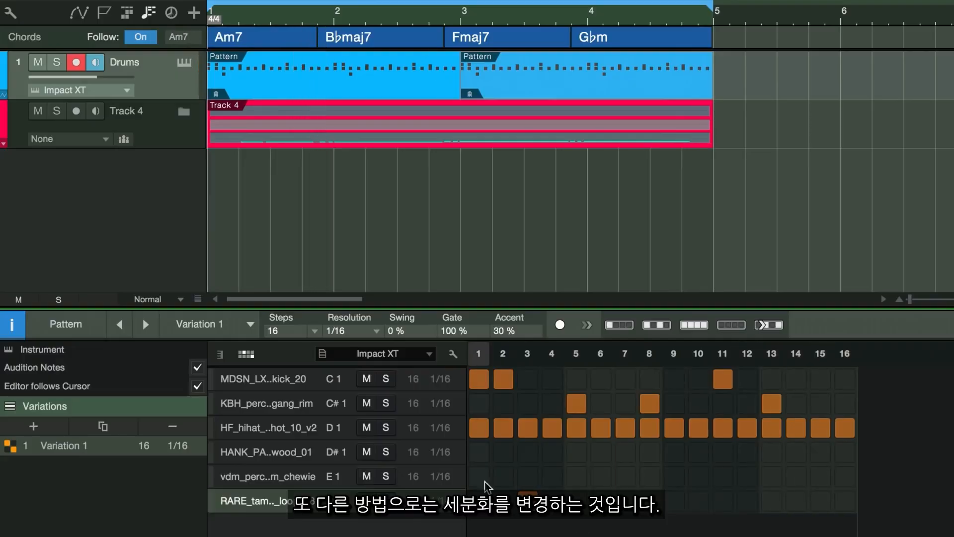
Try the hihat lane at 1/32 and 1/8 resolutions before returning it to 1/16.
left_click(440, 427)
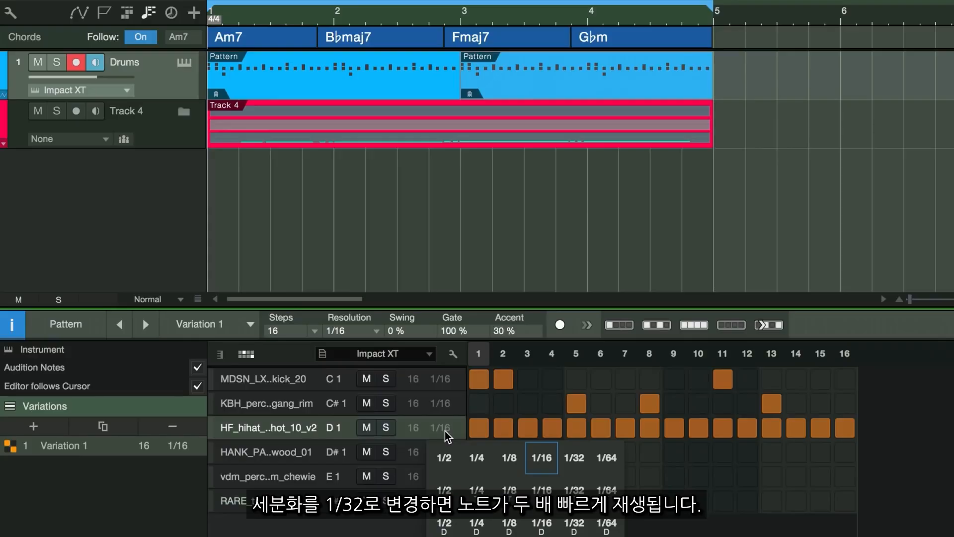
left_click(574, 457)
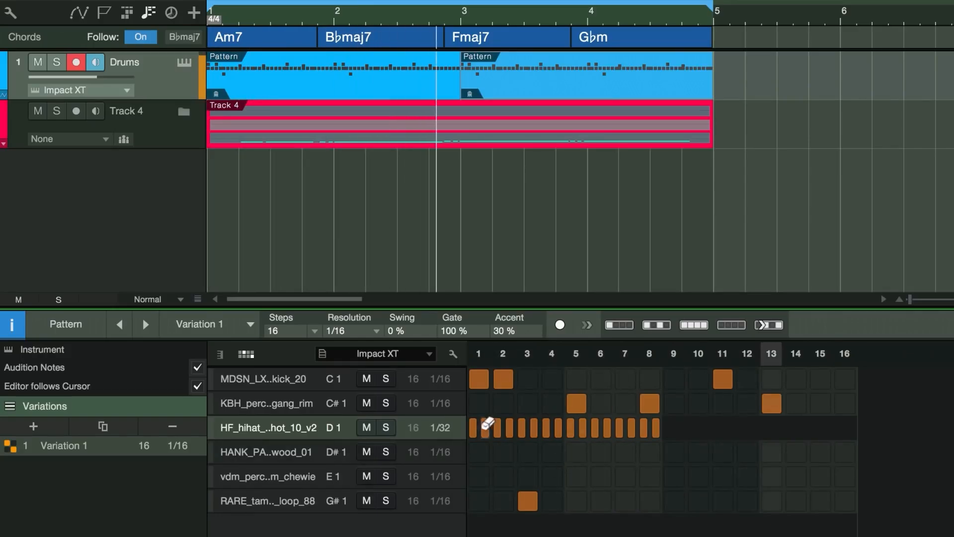
left_click(447, 429)
left_click(508, 459)
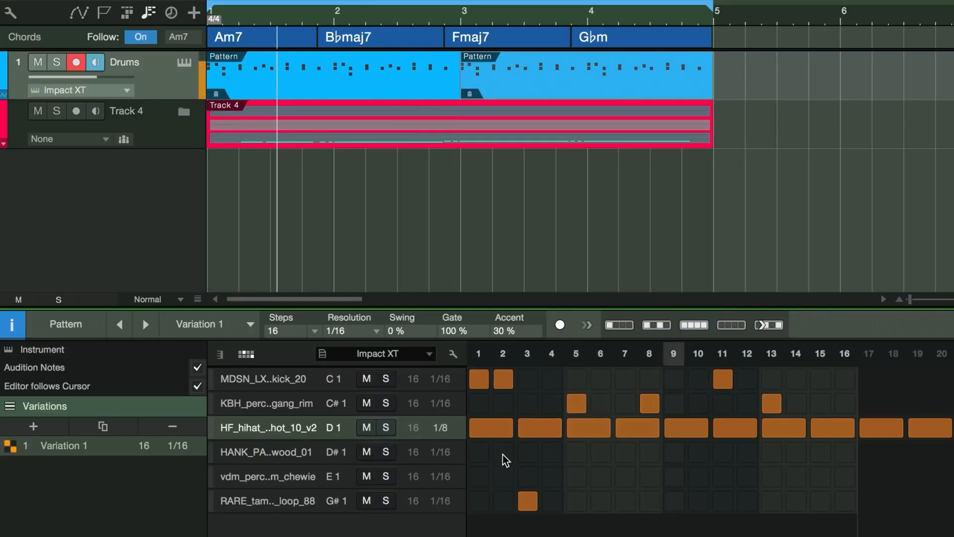
left_click(440, 428)
left_click(541, 457)
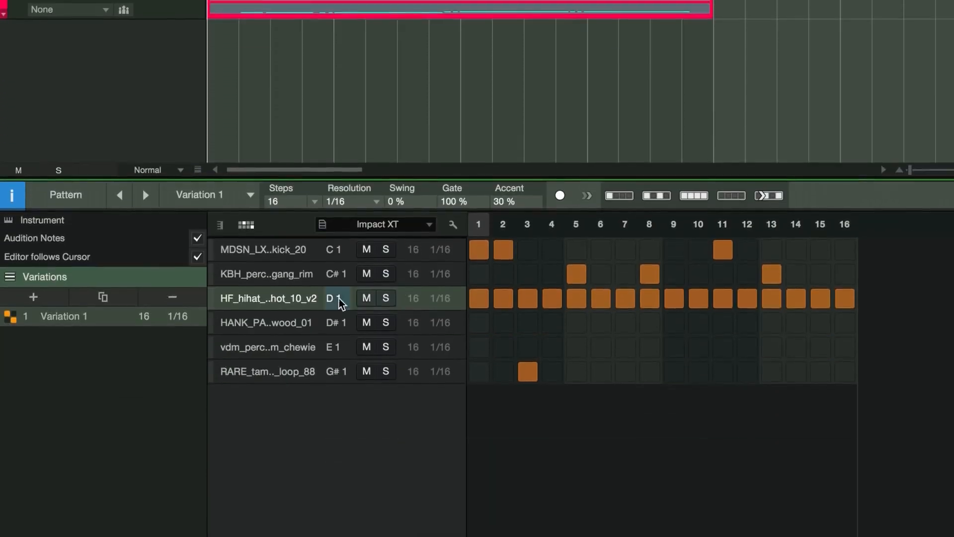
Double the hihat lane's resolution to 1/32 and add extra 32nd-note hihat hits around steps 13 and 15.
right_click(308, 430)
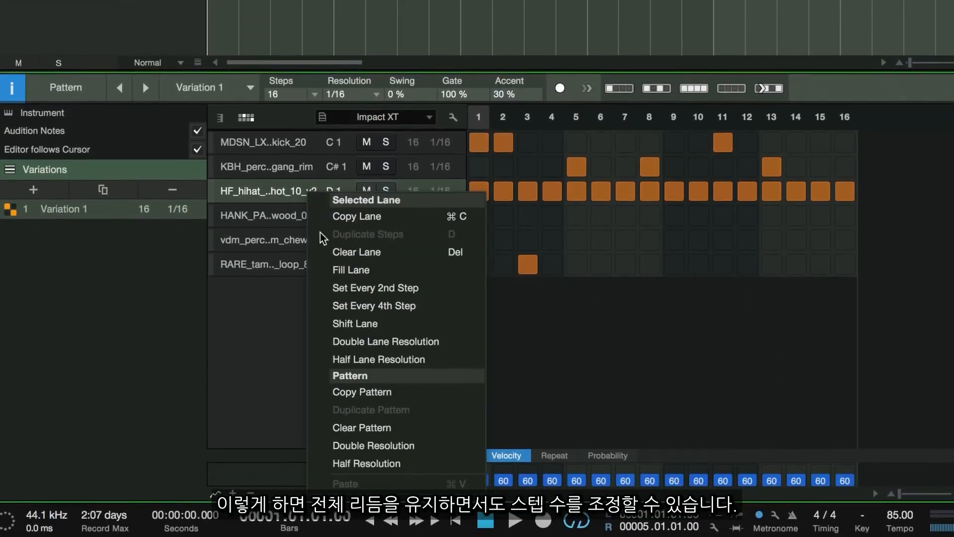
left_click(387, 343)
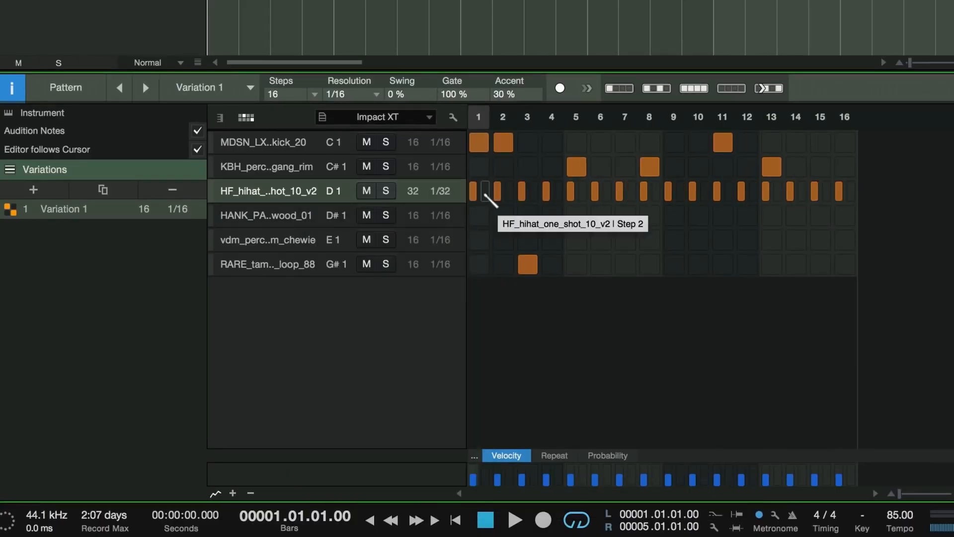
key("space")
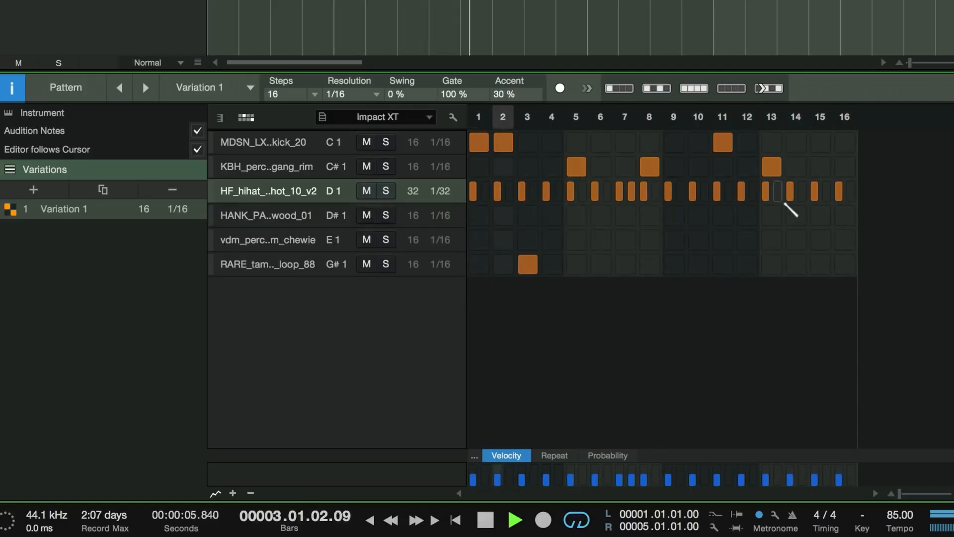
left_click(778, 191)
left_click(827, 192)
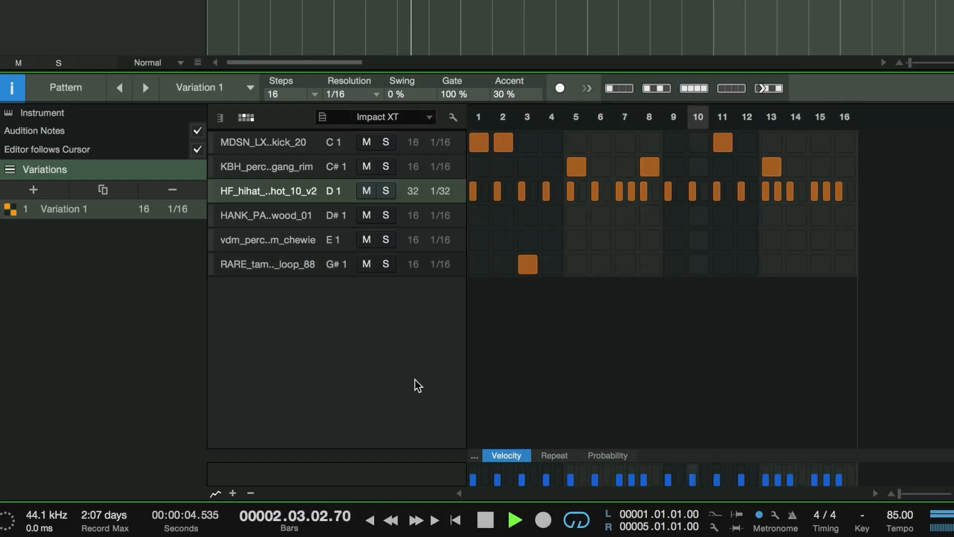
key("space")
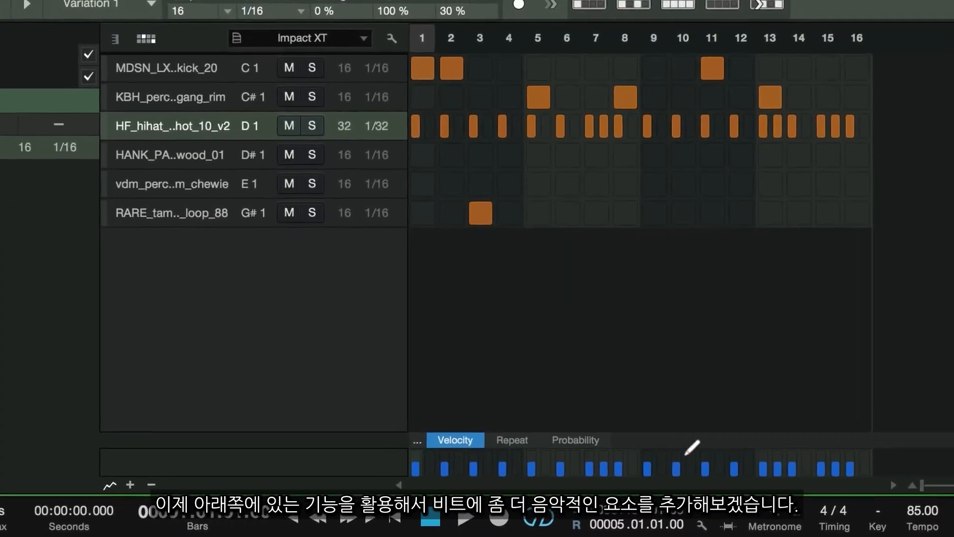
Lower the velocity of several hihat steps in the Velocity editor to vary the dynamics.
left_click_drag(682, 440, 696, 247)
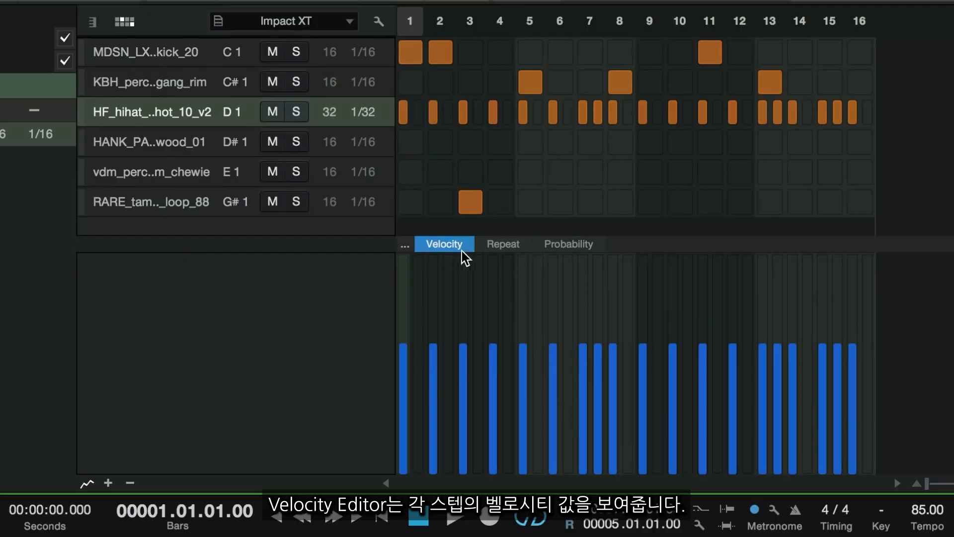
left_click(432, 371)
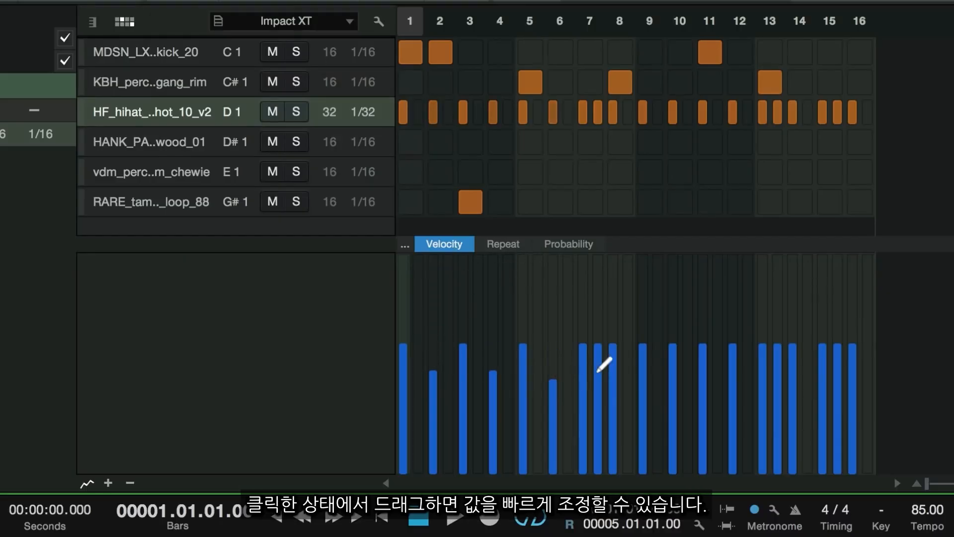
left_click(613, 360)
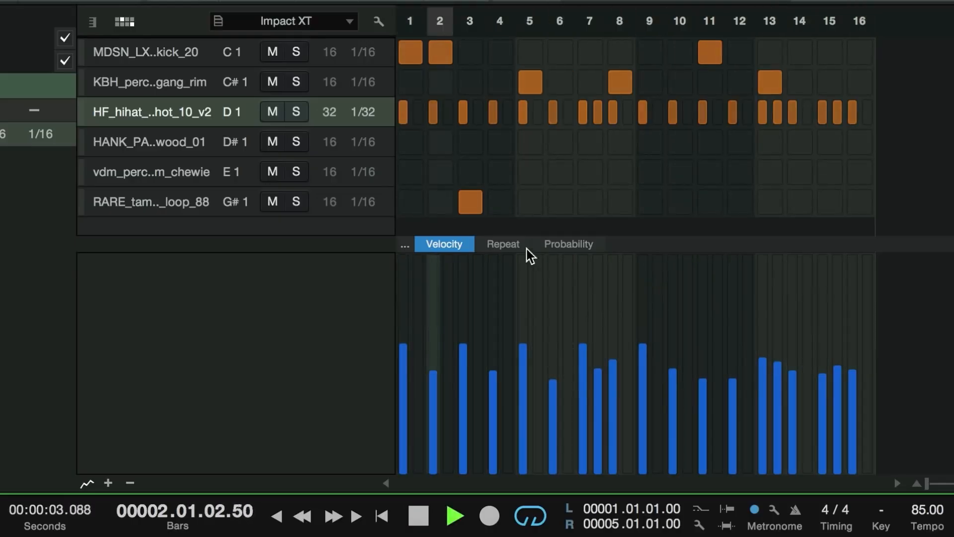
Switch to the Repeat lane and set a repeat of 1 on the three hihat hits around steps 7 and 8 for a small roll.
left_click(508, 243)
key("space")
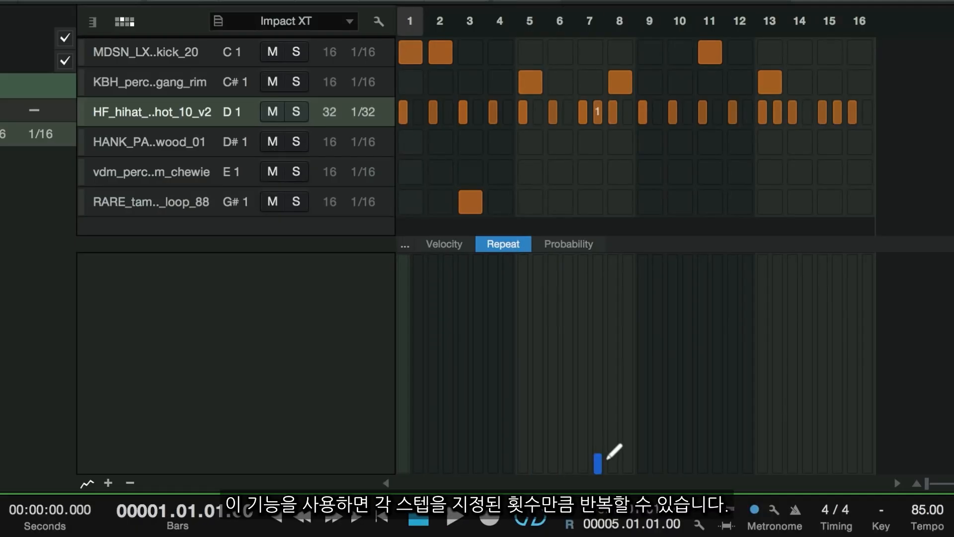
key("space")
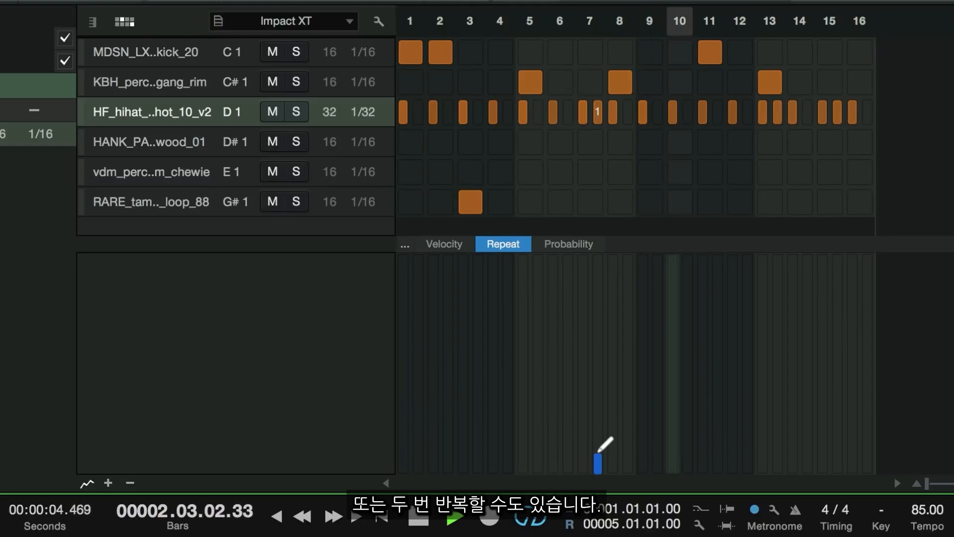
left_click(599, 432)
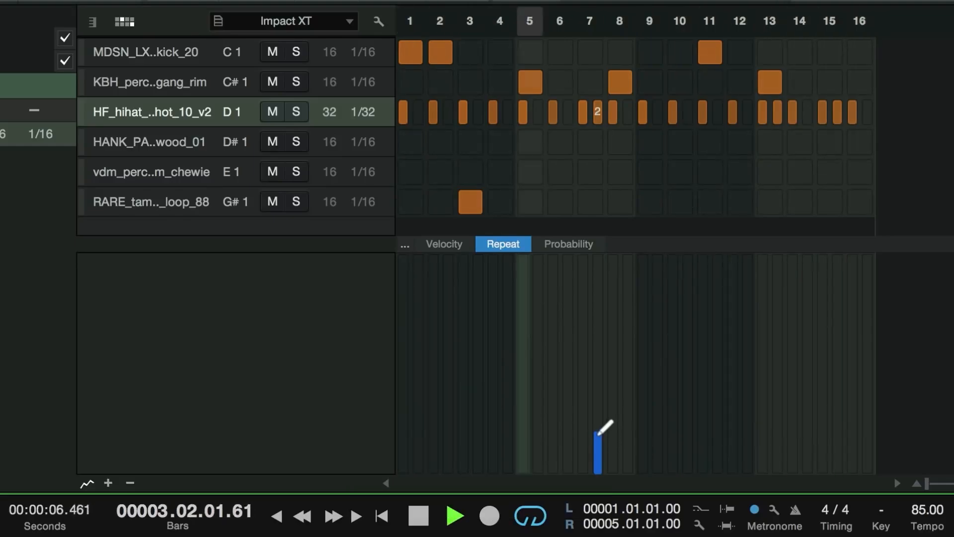
left_click(596, 458)
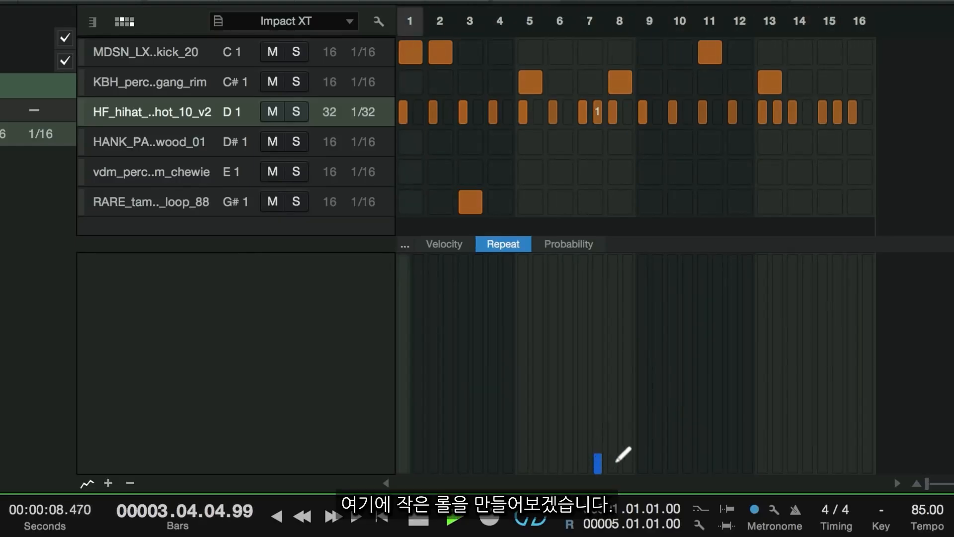
left_click(613, 459)
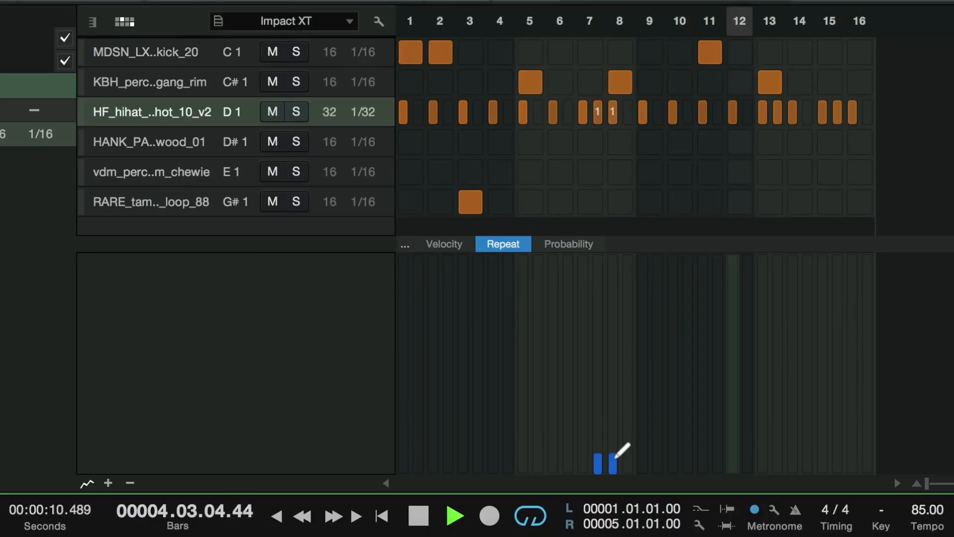
left_click(582, 458)
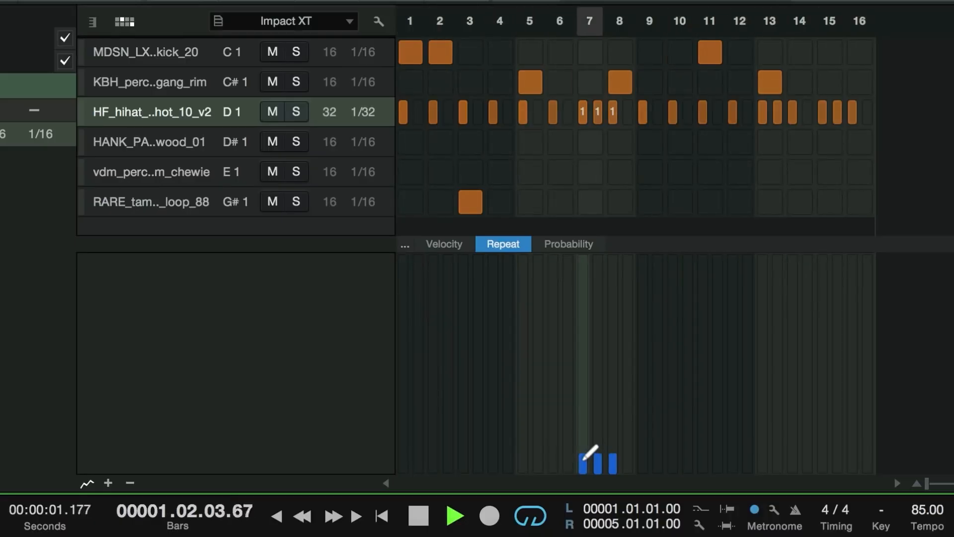
Lower the Probability of the hihat roll hits around step 7 to about half and play the pattern.
key("space")
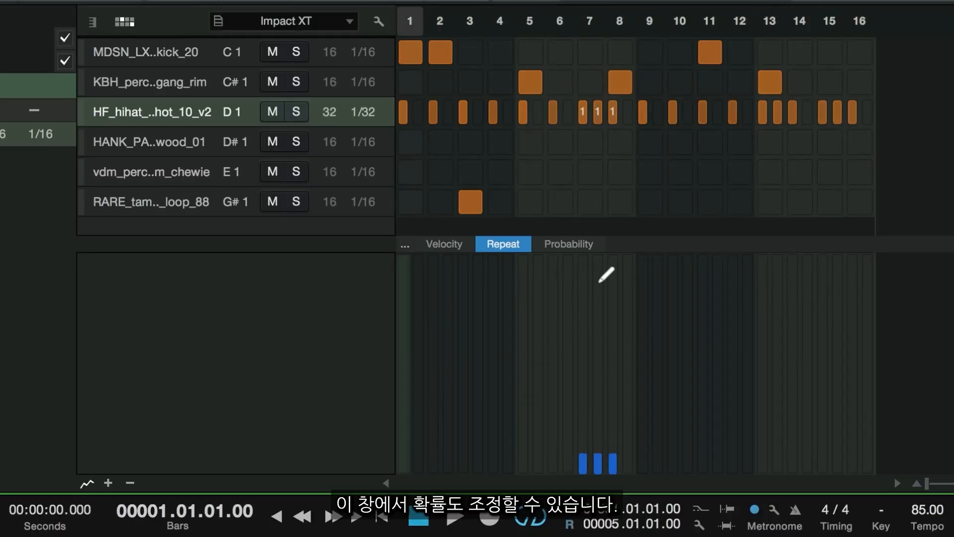
left_click(571, 244)
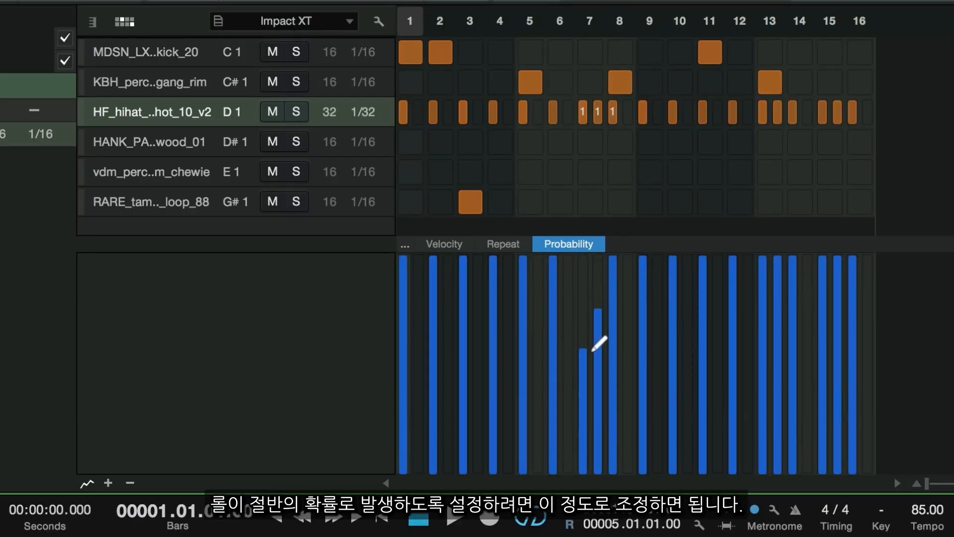
left_click_drag(592, 350, 590, 359)
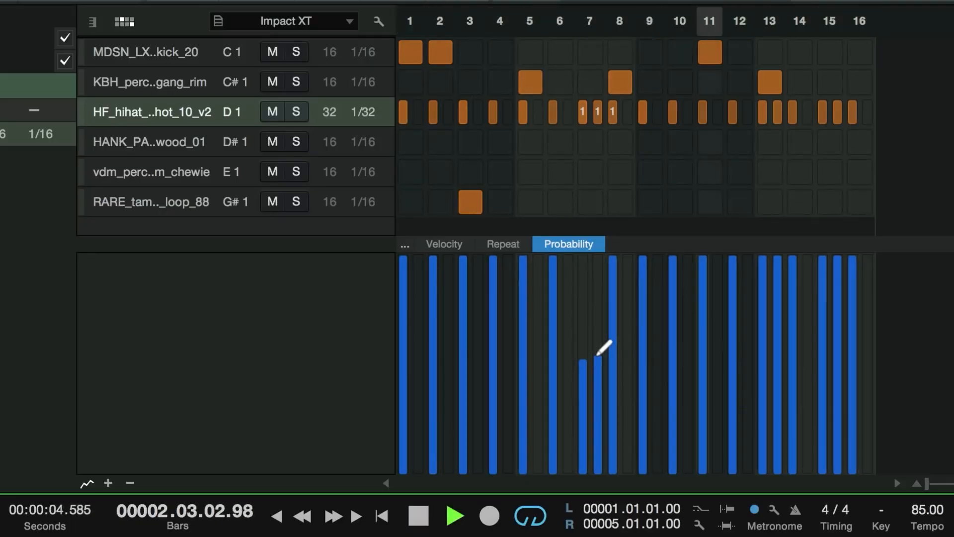
key("space")
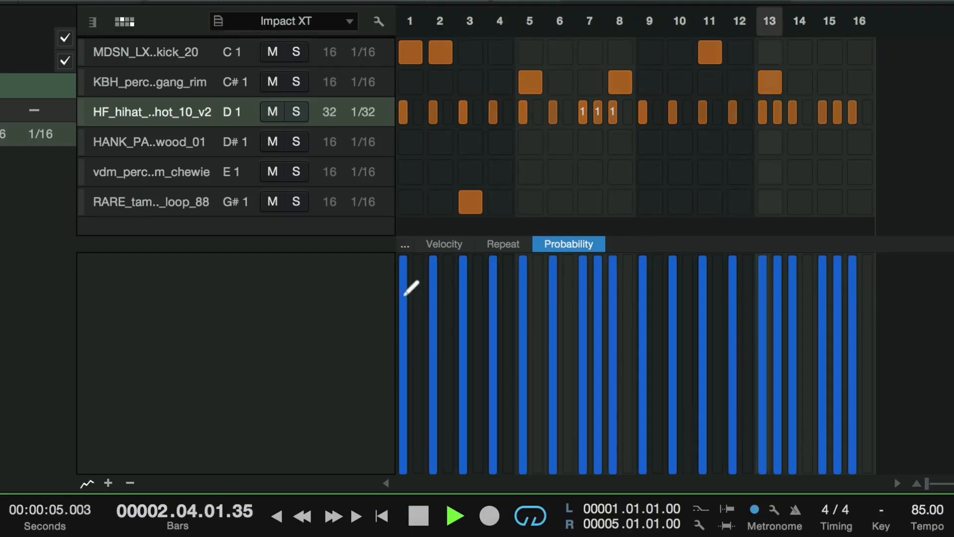
Set the pattern length to 32 steps.
left_click_drag(374, 333, 346, 453)
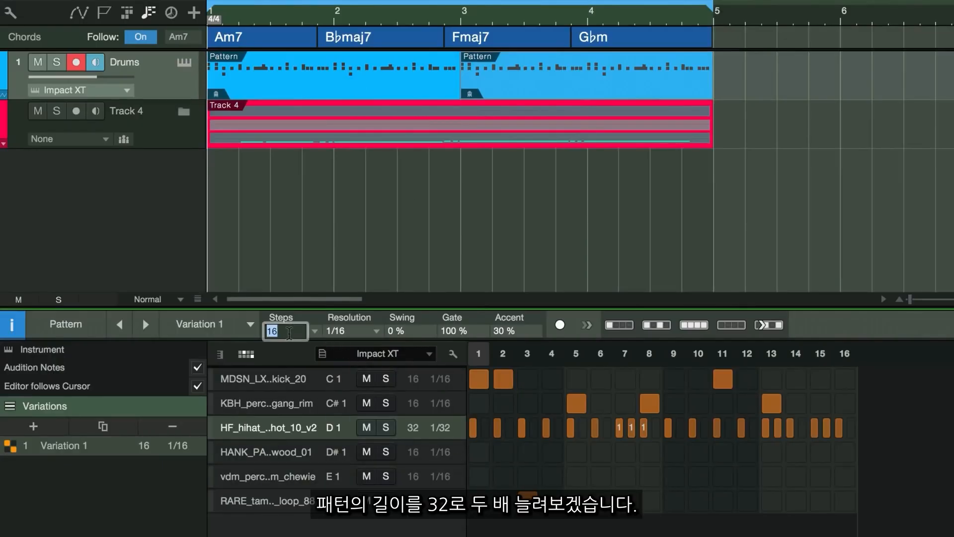
type("32")
key("Return")
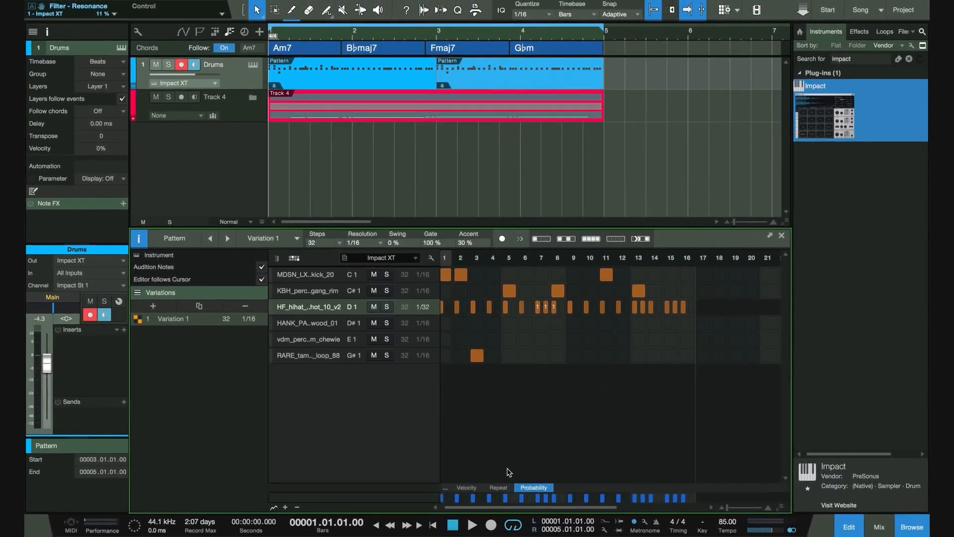
Return the hihat lane to 1/16 resolution and fill all of its steps with hits.
scroll(509, 472, "right", 5)
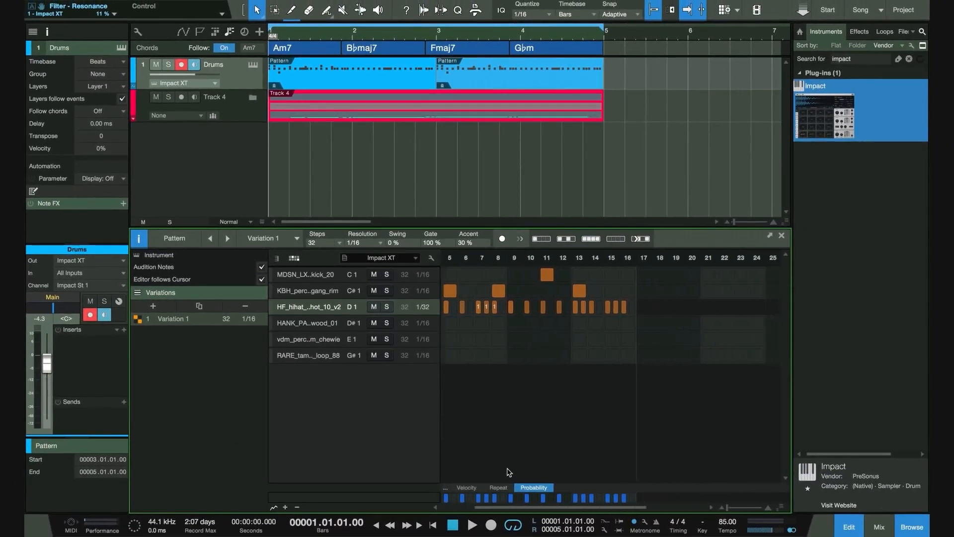
left_click(422, 306)
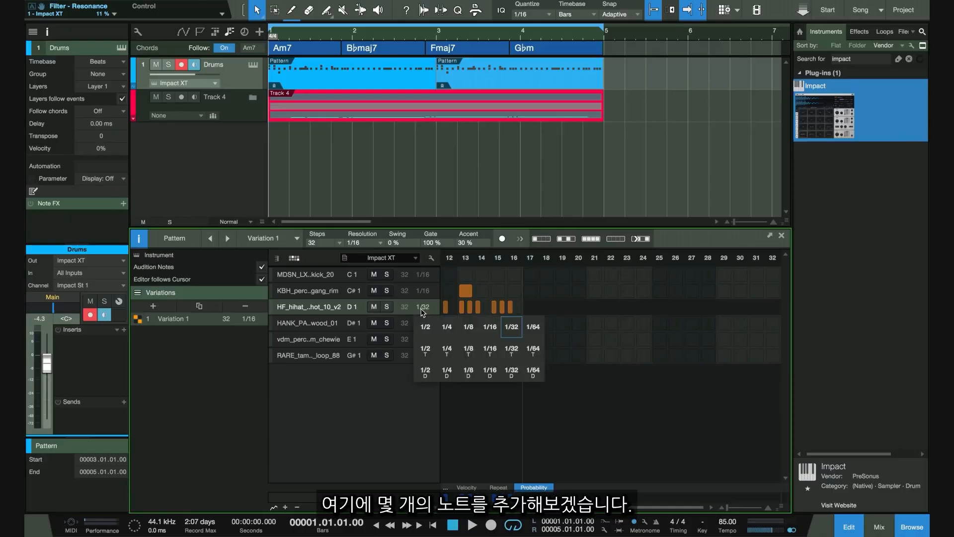
left_click(422, 312)
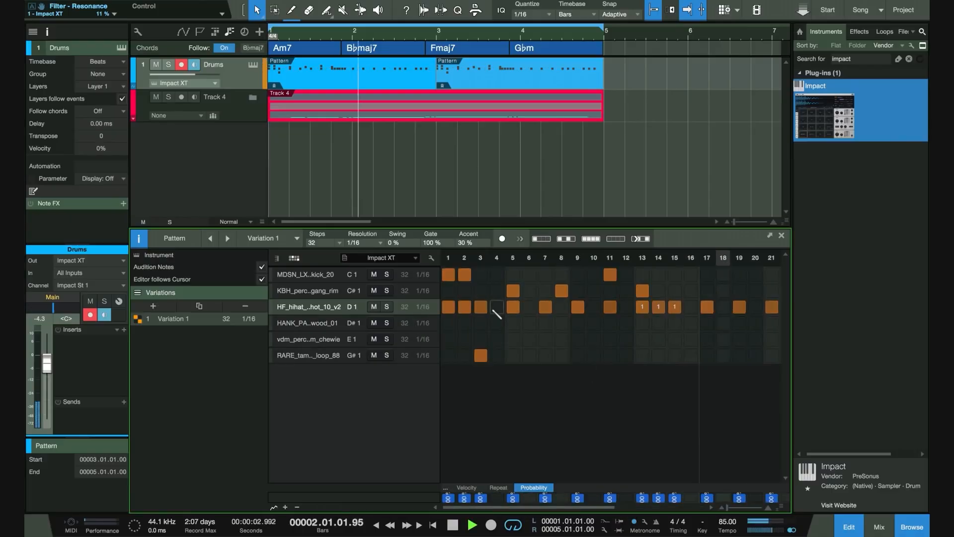
left_click(532, 310)
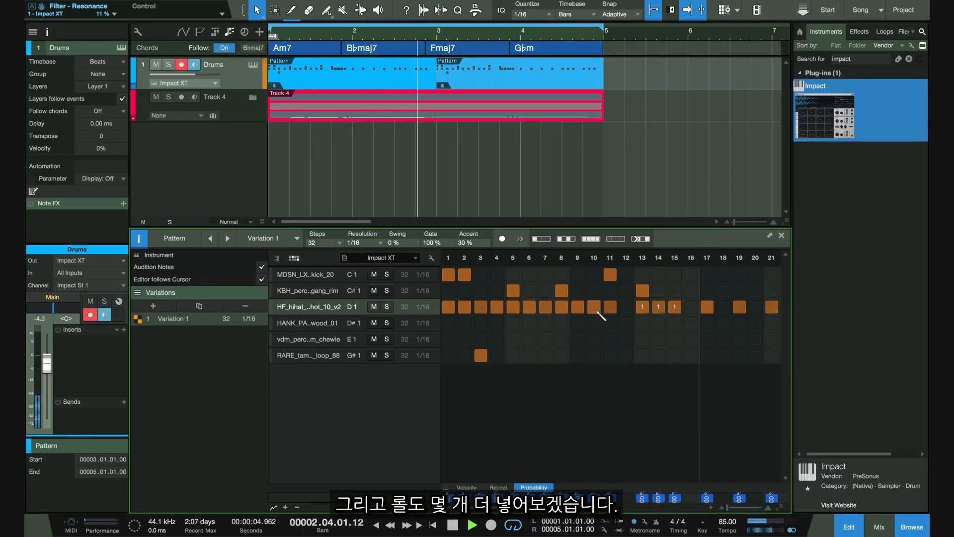
left_click(586, 239)
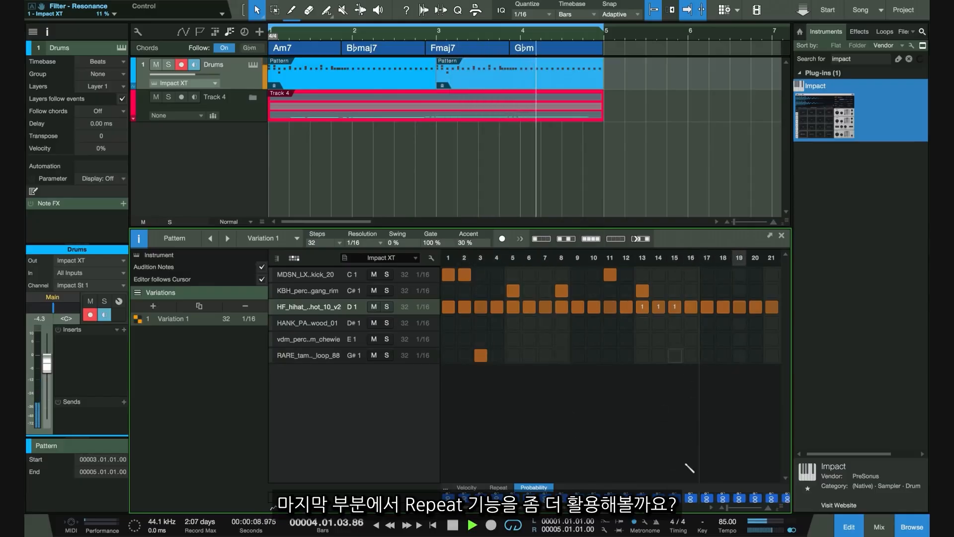
In the Repeat lane, set a repeat of 3 on the final hihat hits, steps 28 to 32, for a closing roll.
left_click(501, 487)
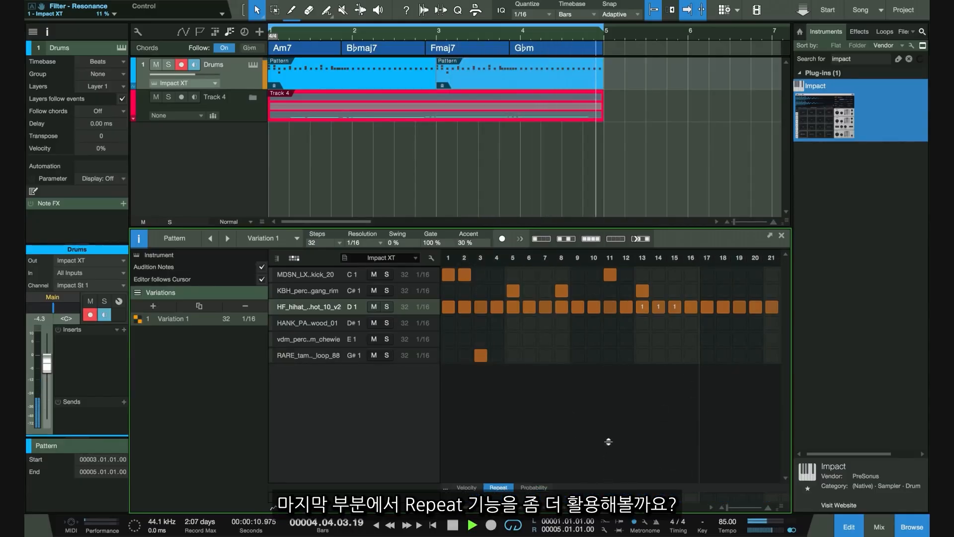
left_click_drag(608, 441, 609, 342)
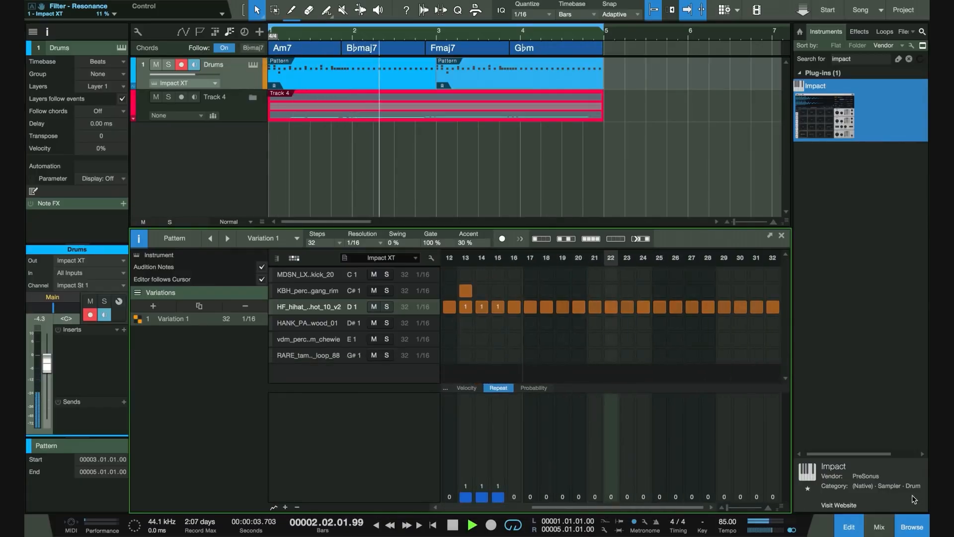
left_click_drag(708, 471, 724, 471)
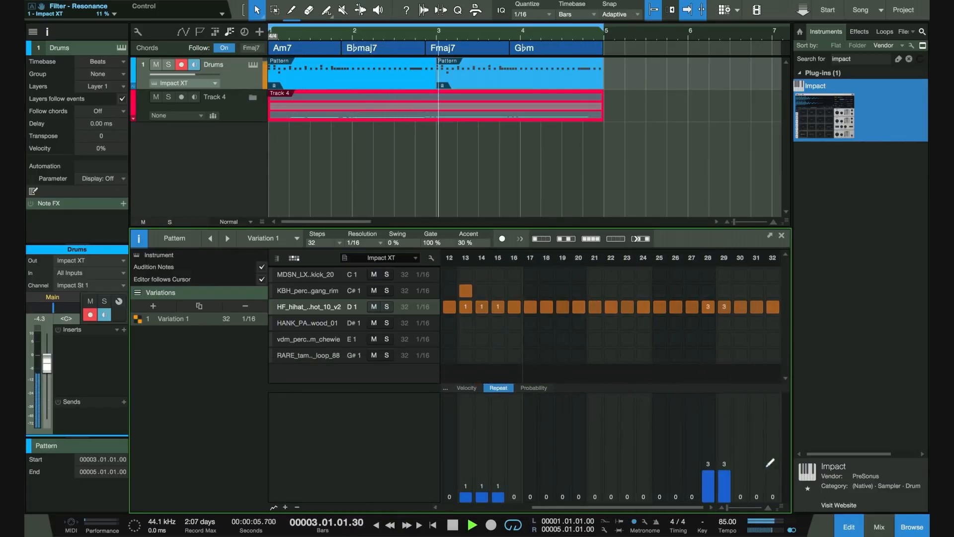
left_click(740, 471)
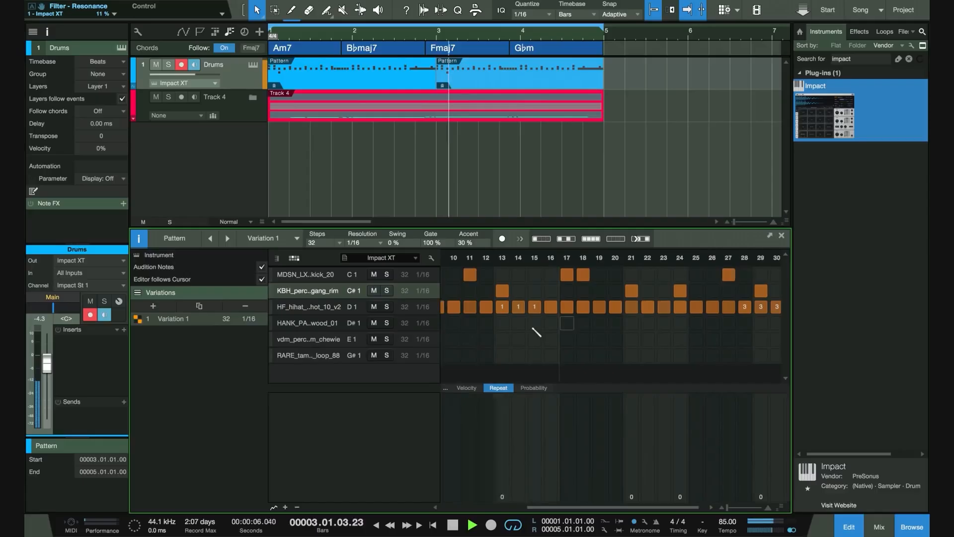
Add a vdm_perc chewie hit on step 4 and play the pattern.
left_click(497, 339)
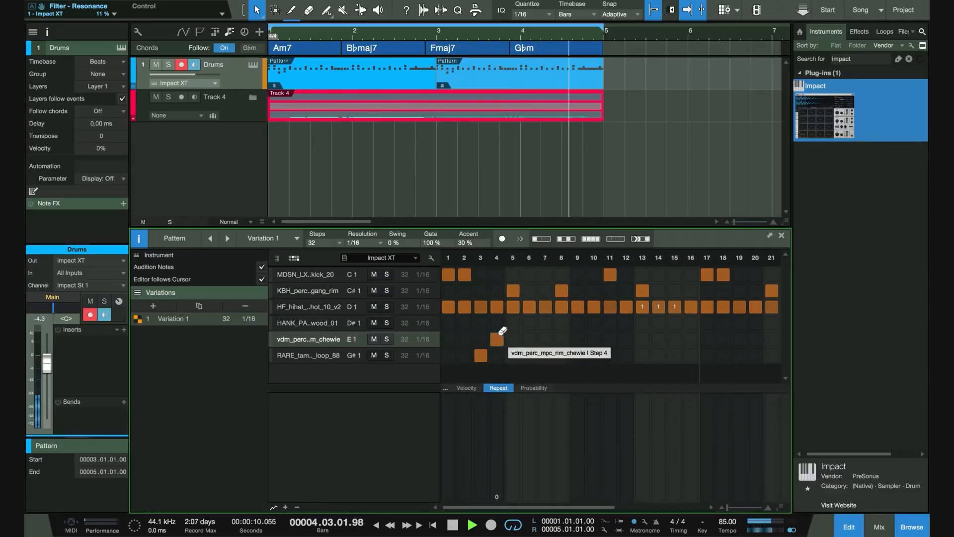
left_click(497, 339)
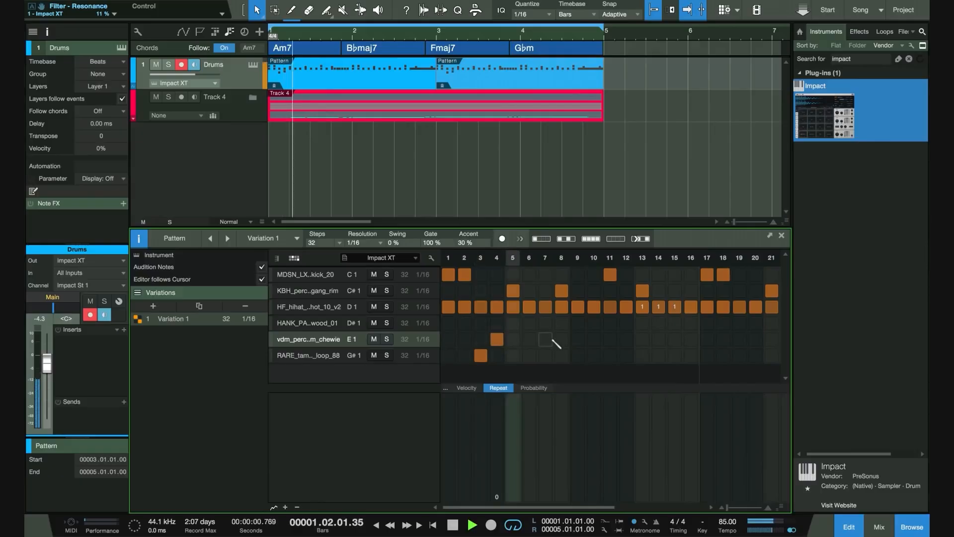
key("space")
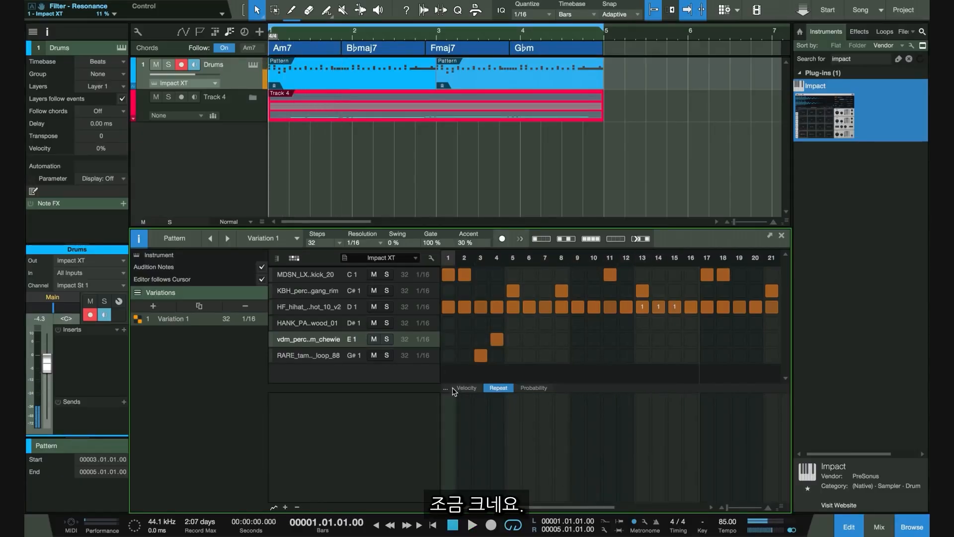
Lower the chewie hit's velocity to 18 in the Velocity lane.
left_click(454, 387)
left_click_drag(503, 441, 496, 481)
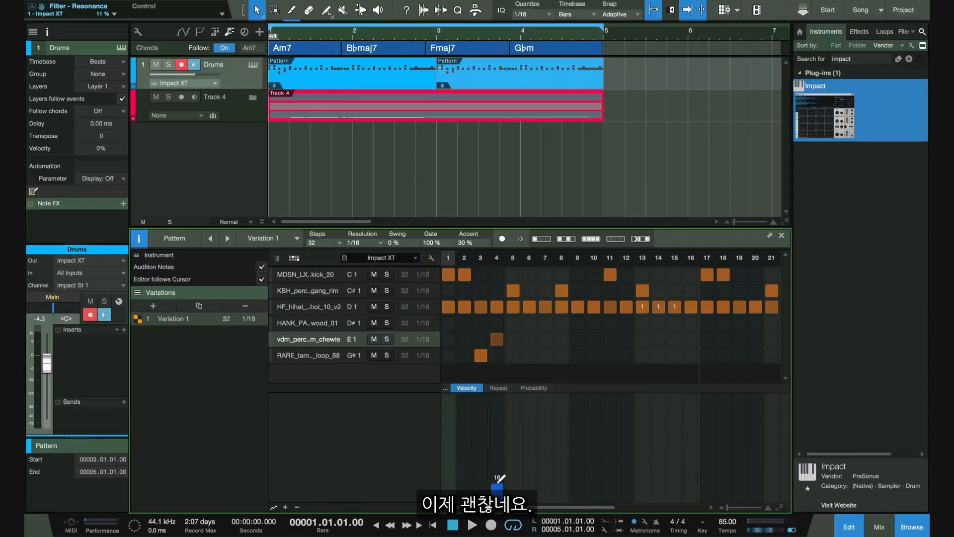
key("space")
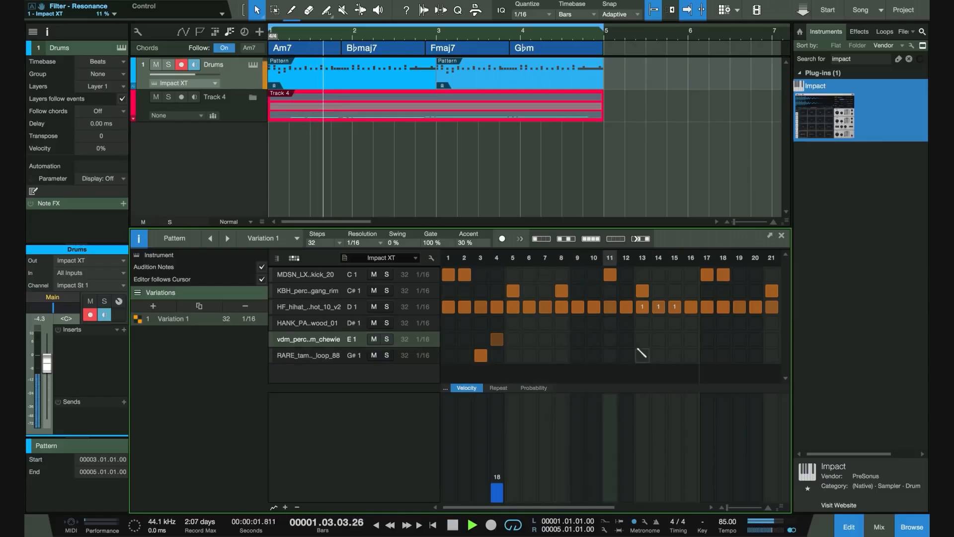
Add a HANK_PAN wood hit on step 13 and set its velocity to about 45.
key("space")
left_click(642, 322)
left_click_drag(644, 439, 645, 453)
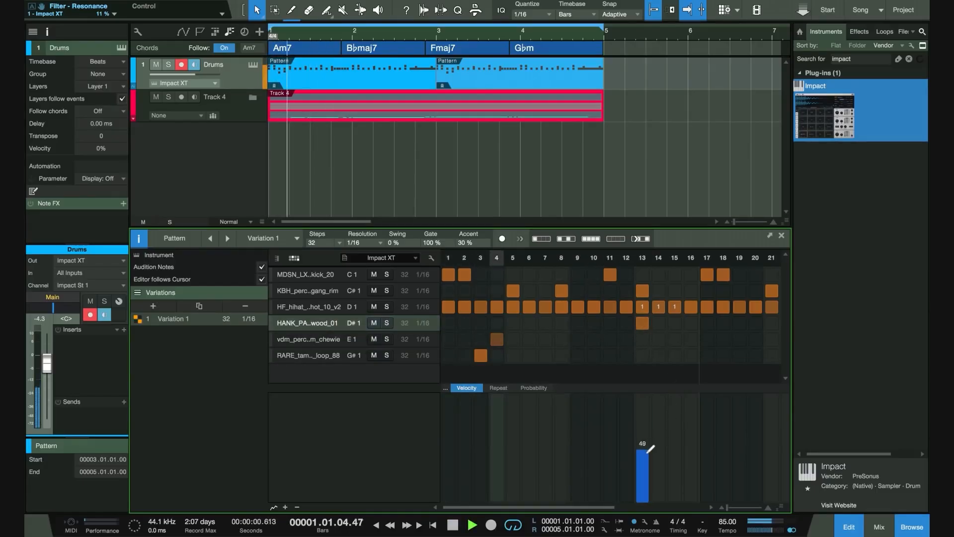
Add another chewie hit on step 20 of the pattern.
scroll(716, 330, "right", 4)
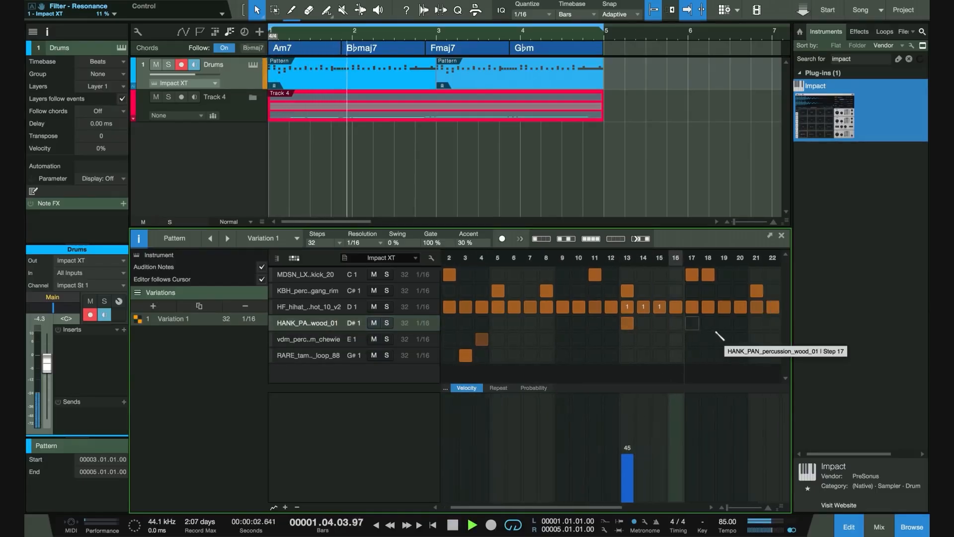
key("space")
left_click(667, 339)
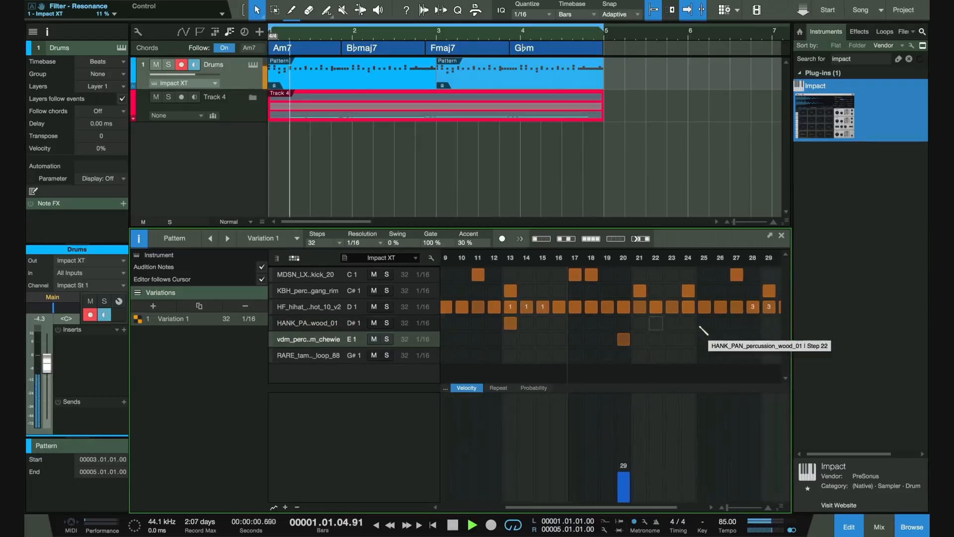
Add a wood hit on step 29 and set its velocity to 46.
left_click(723, 320)
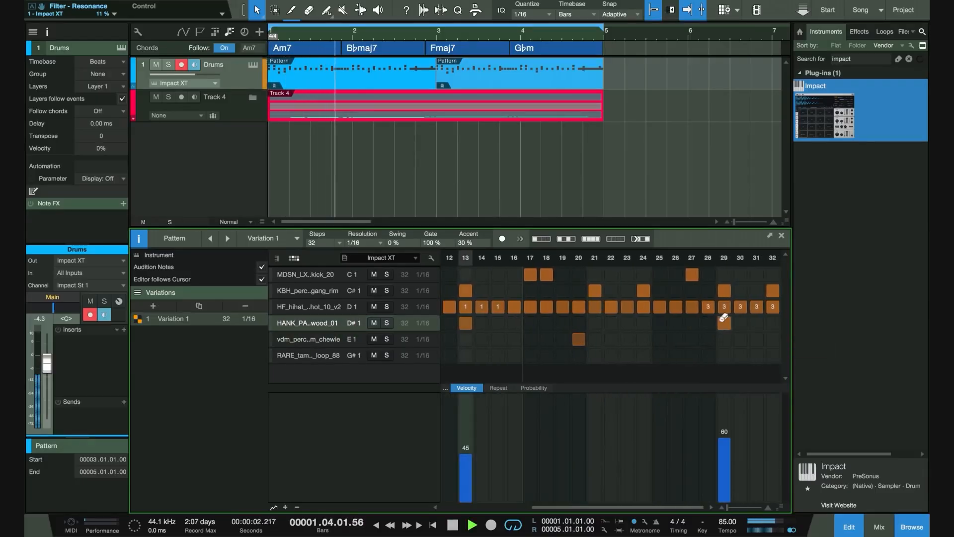
left_click(729, 452)
left_click_drag(729, 451, 725, 453)
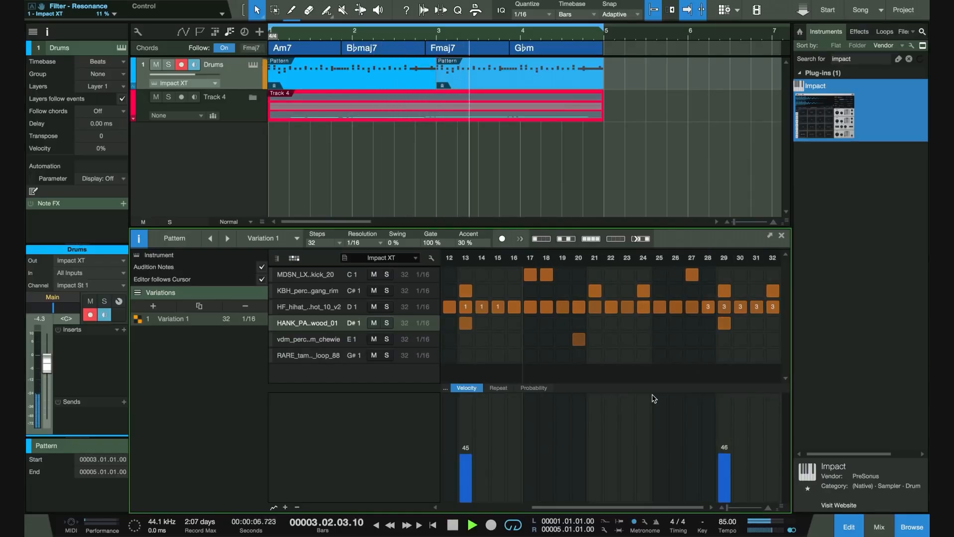
Open the Impact XT instrument window for the Drums track.
left_click_drag(646, 384, 643, 432)
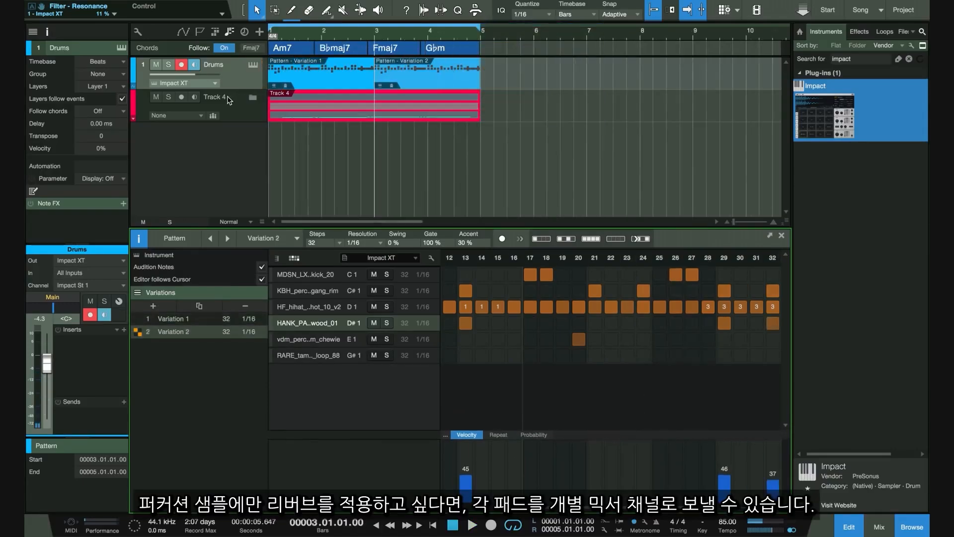
left_click(228, 99)
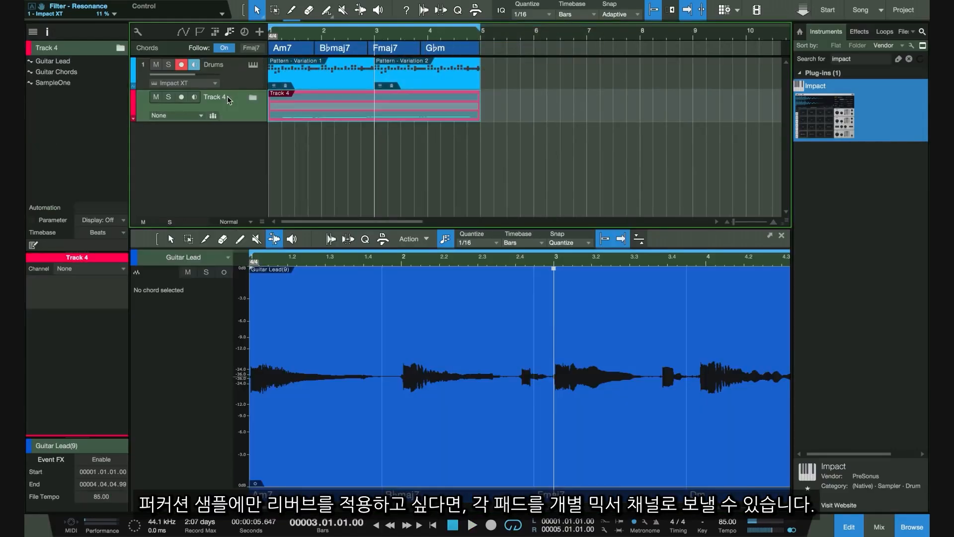
left_click(225, 72)
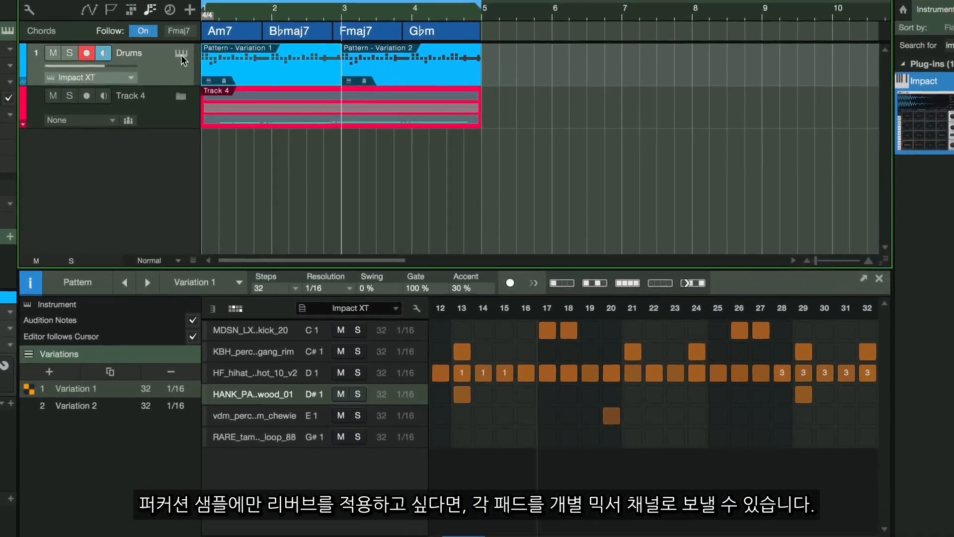
left_click(181, 57)
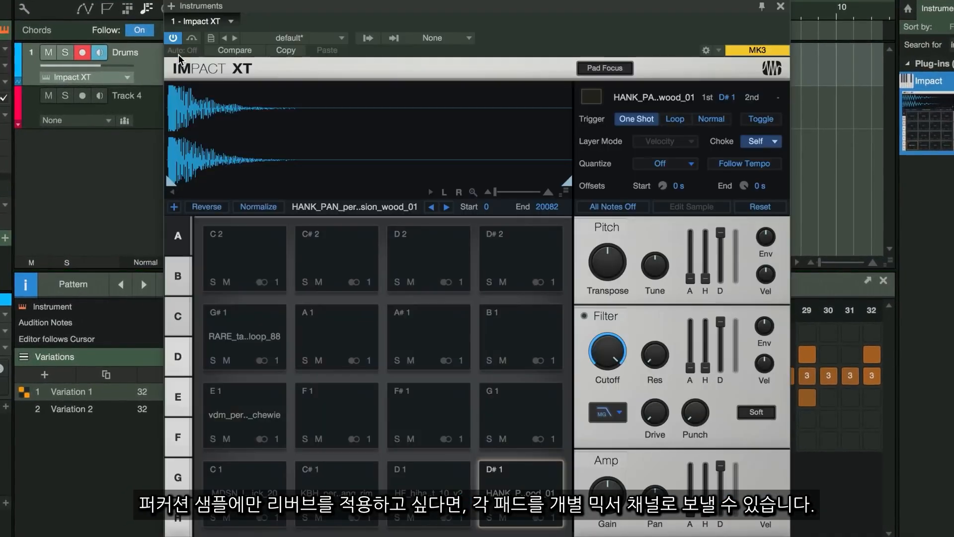
Route the E1 chewie pad's output to the Stereo 2 channel.
left_click(337, 502)
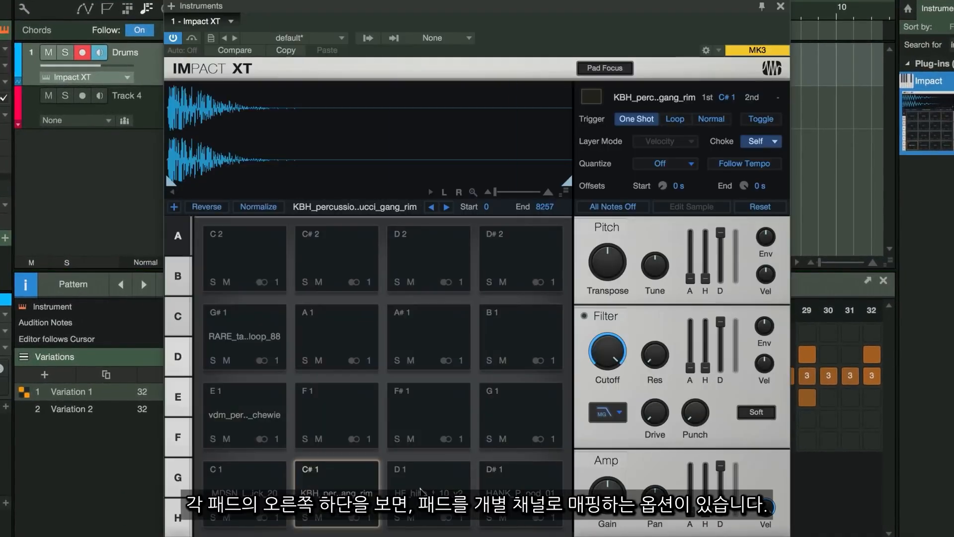
left_click(429, 492)
left_click(513, 490)
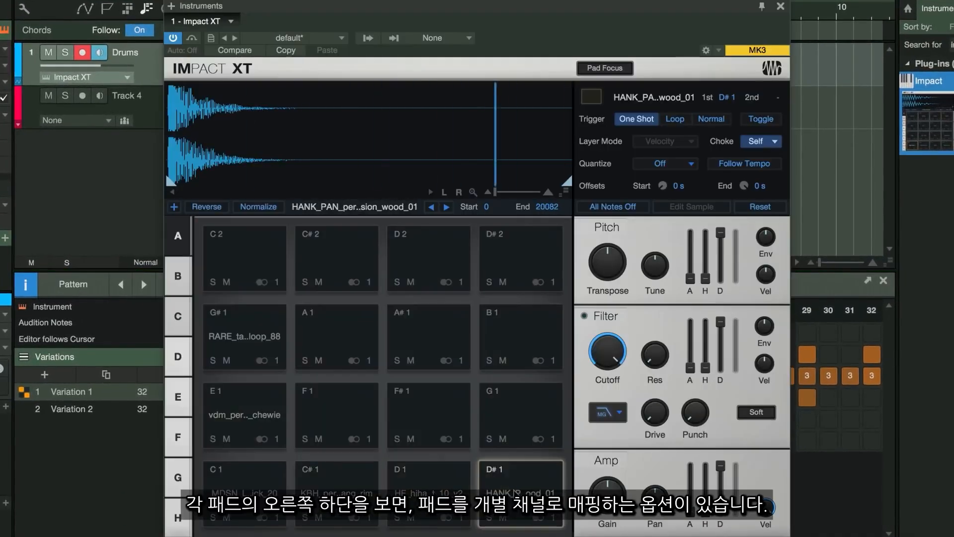
left_click(254, 405)
left_click(273, 439)
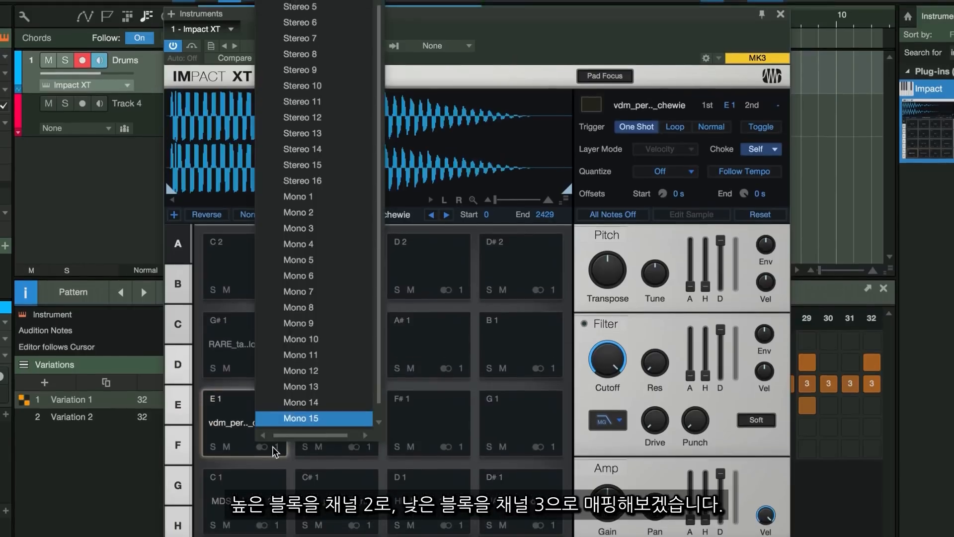
scroll(337, 102, "up", 2)
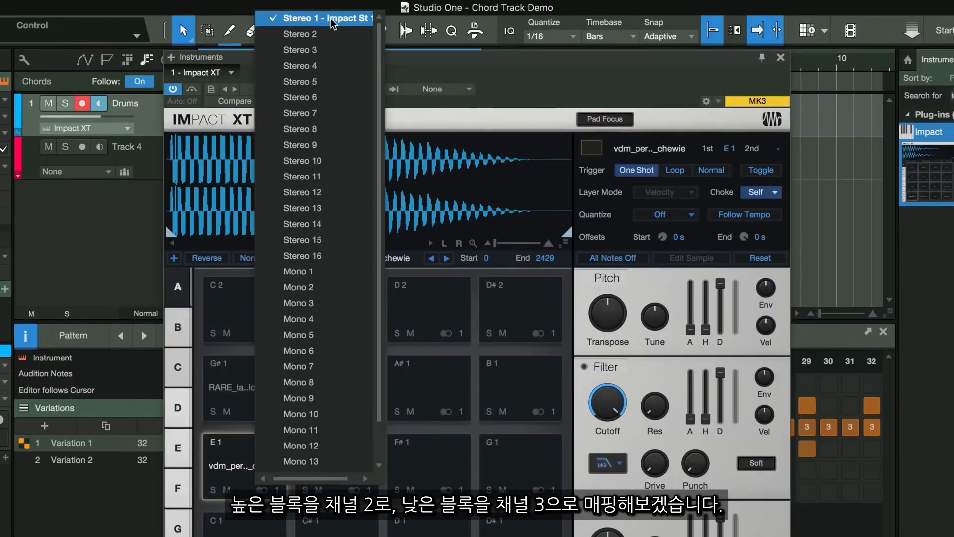
left_click(305, 35)
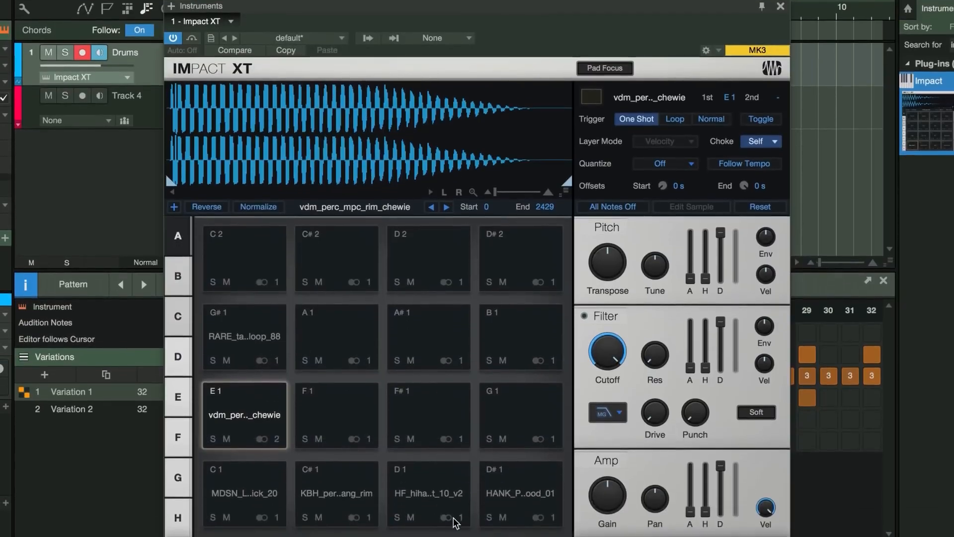
Route the D#1 wood pad's output to the Stereo 3 channel.
left_click(431, 473)
left_click(539, 517)
left_click(552, 517)
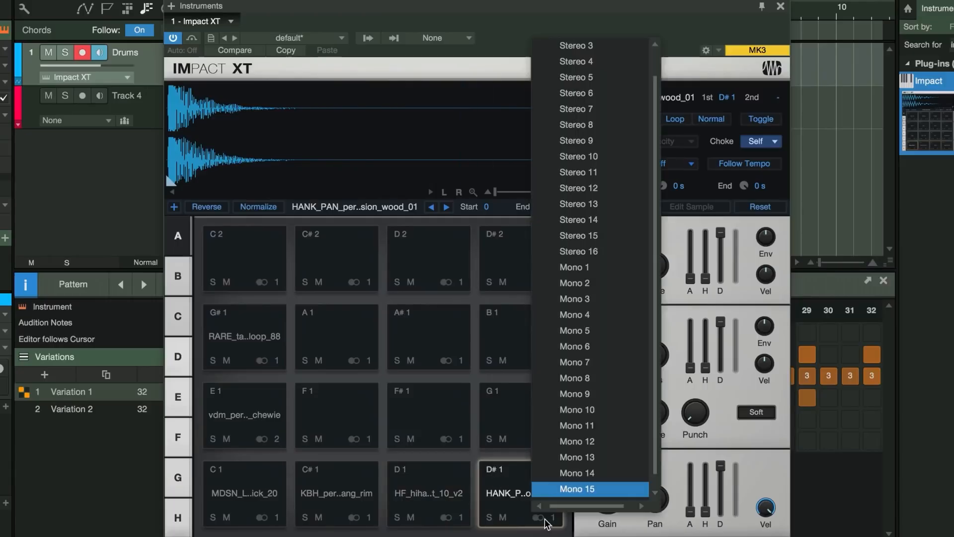
left_click(579, 45)
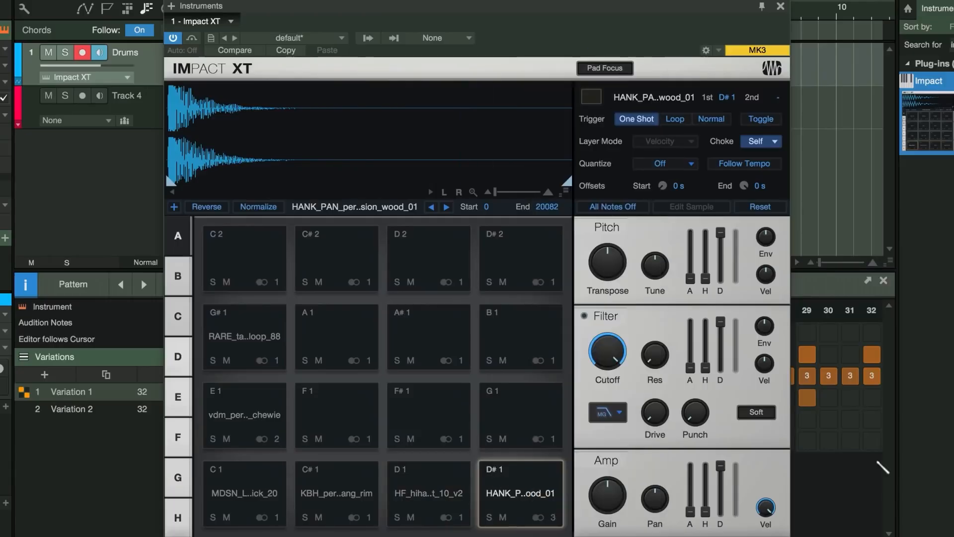
Insert a Room Reverb on the Impact St 2 channel, setting its size to 11.40 m and reverb mix to 0.43.
key("F3")
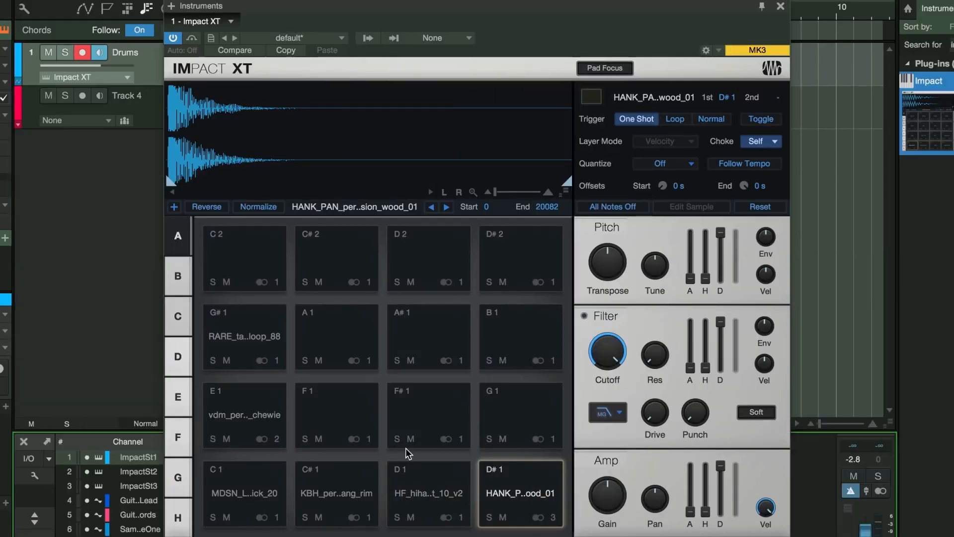
left_click(780, 6)
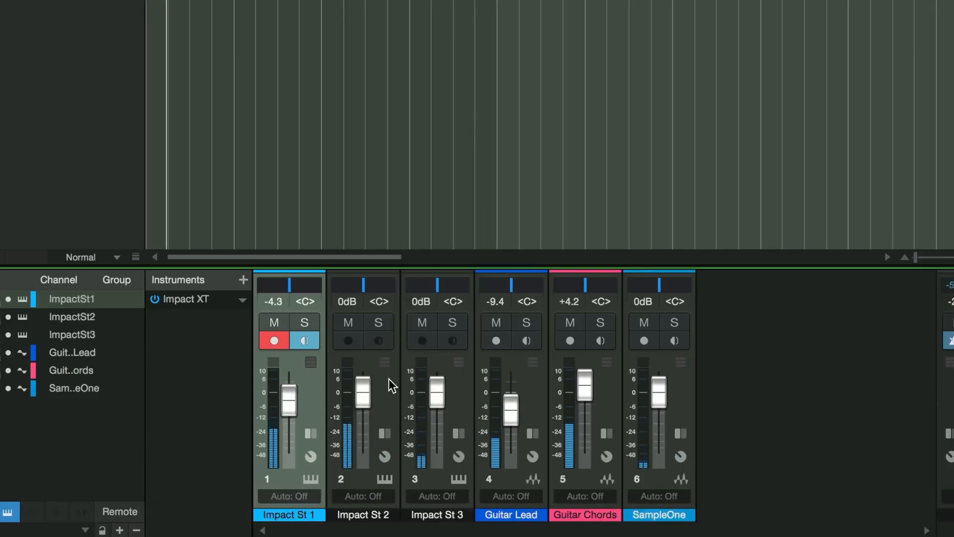
left_click(385, 362)
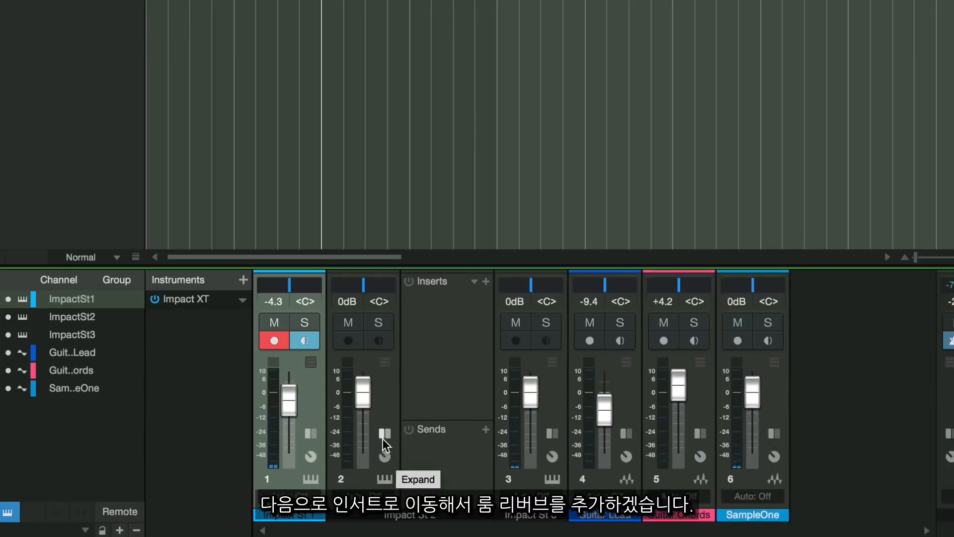
left_click(486, 281)
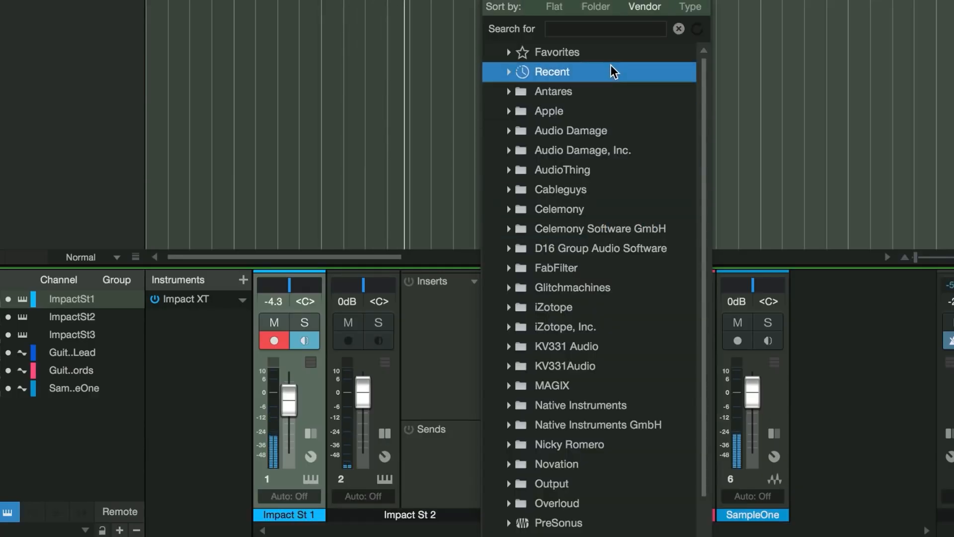
type("reverb")
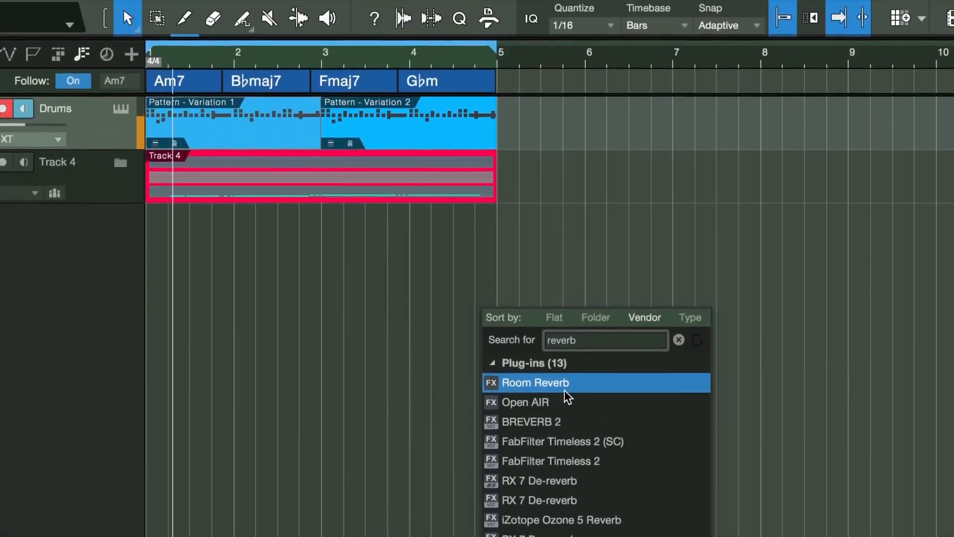
left_click(568, 103)
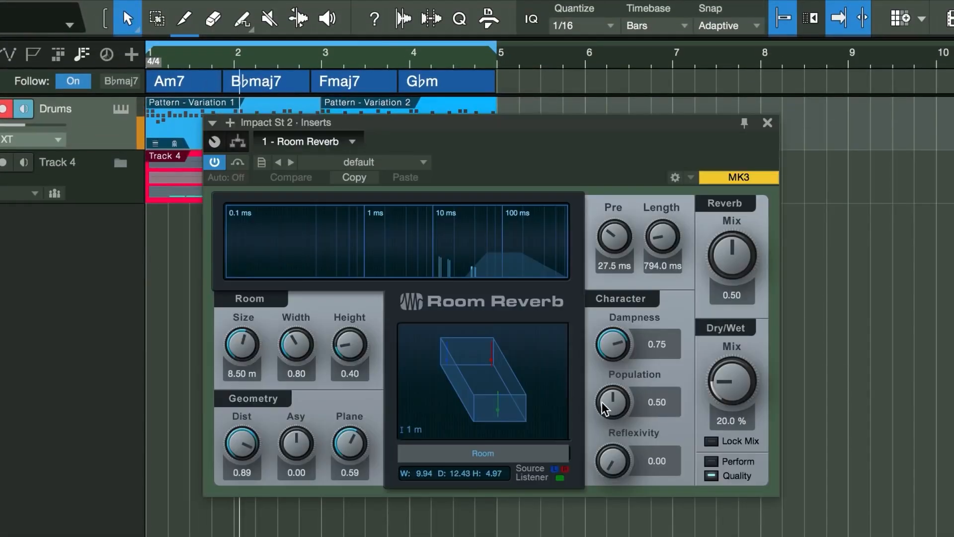
left_click_drag(235, 363, 236, 340)
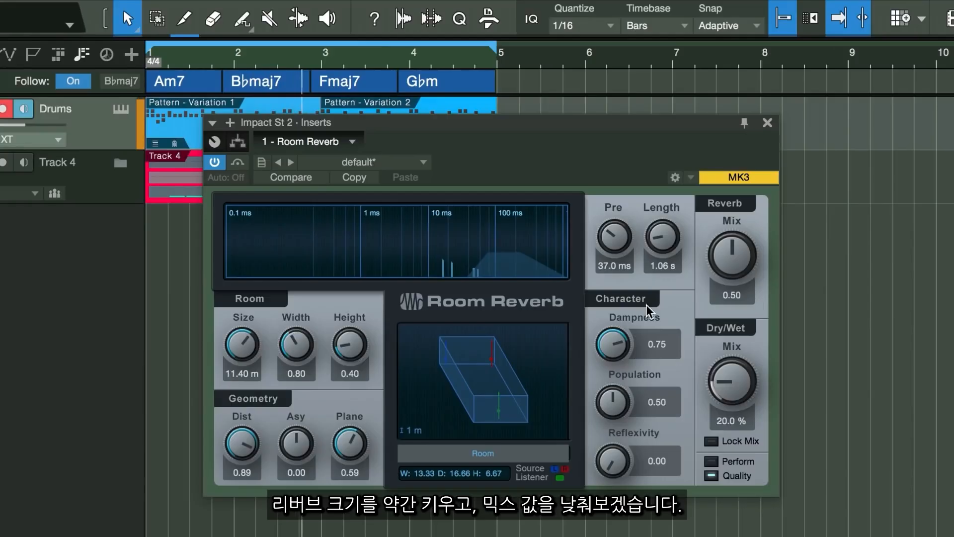
left_click_drag(718, 274, 718, 283)
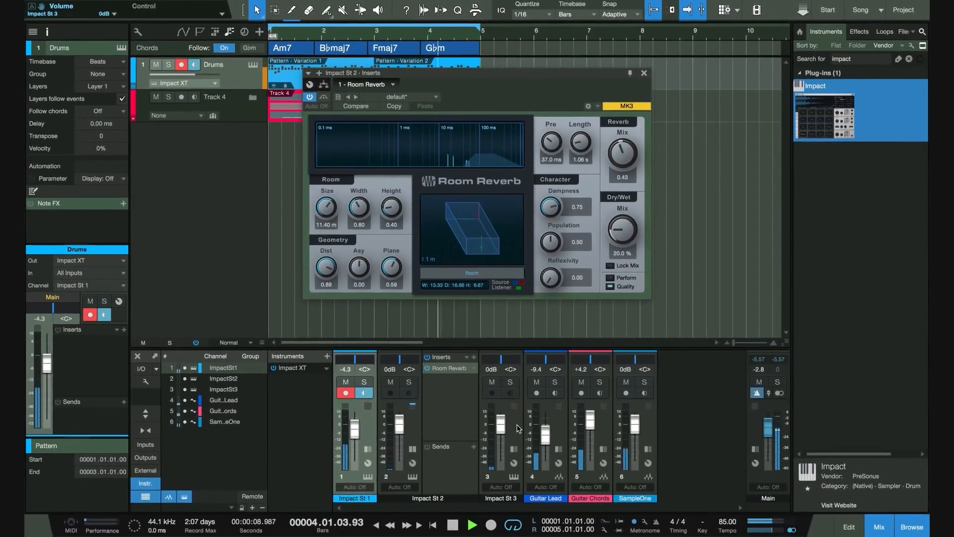
Lower the Impact St 3 channel's volume to -9.6 dB and close the reverb window.
left_click_drag(501, 425, 498, 434)
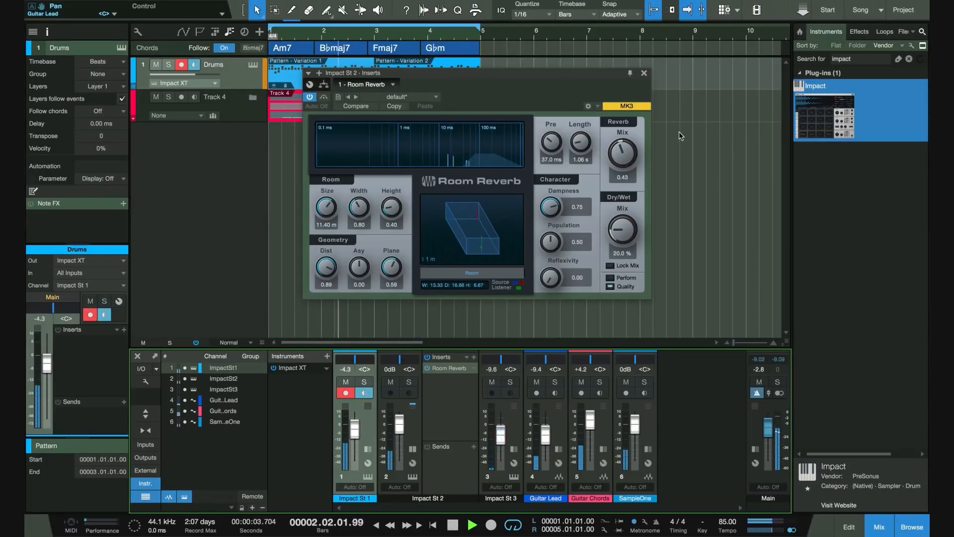
left_click(645, 75)
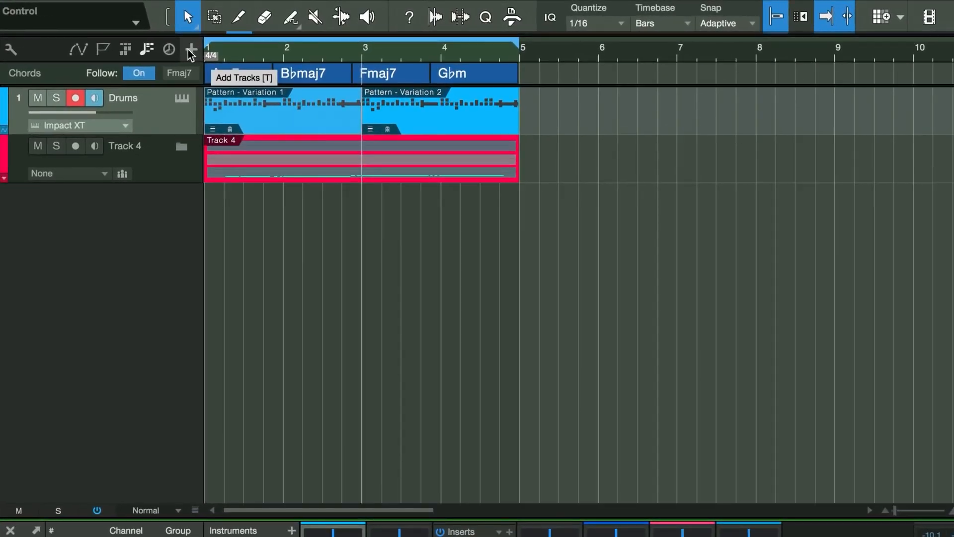
Add a SampleOne instrument track for the 808 by searching the instrument browser for samp.
left_click(189, 49)
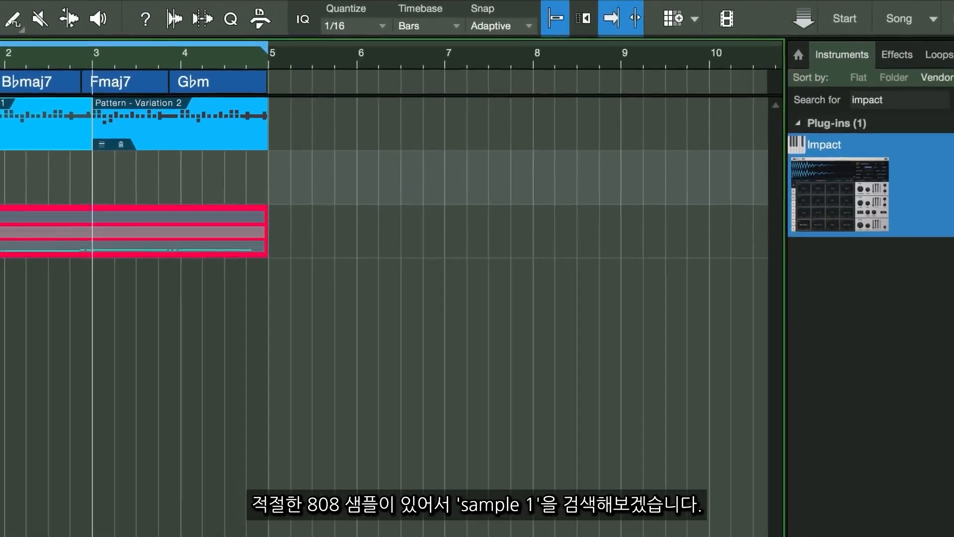
left_click(834, 105)
type("samplone")
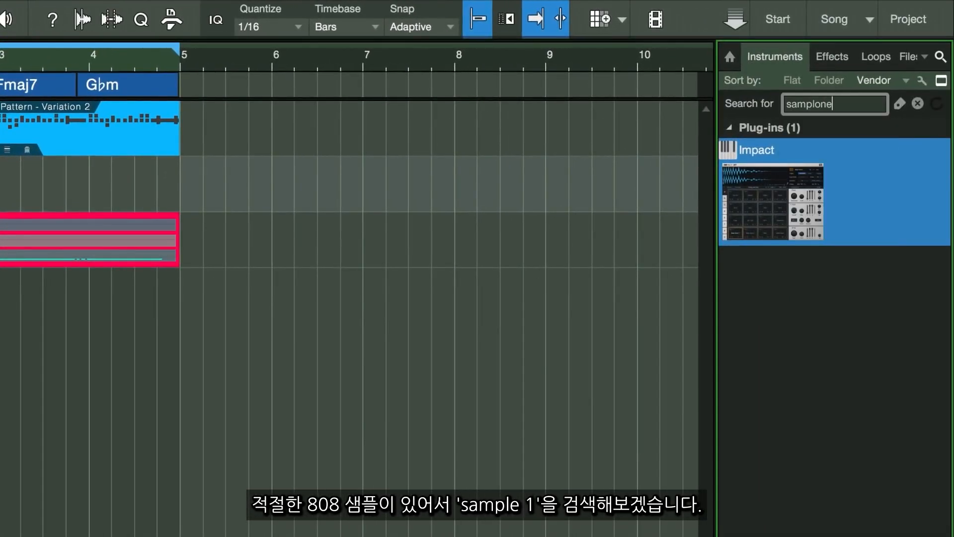
double_click(866, 106)
type("samp")
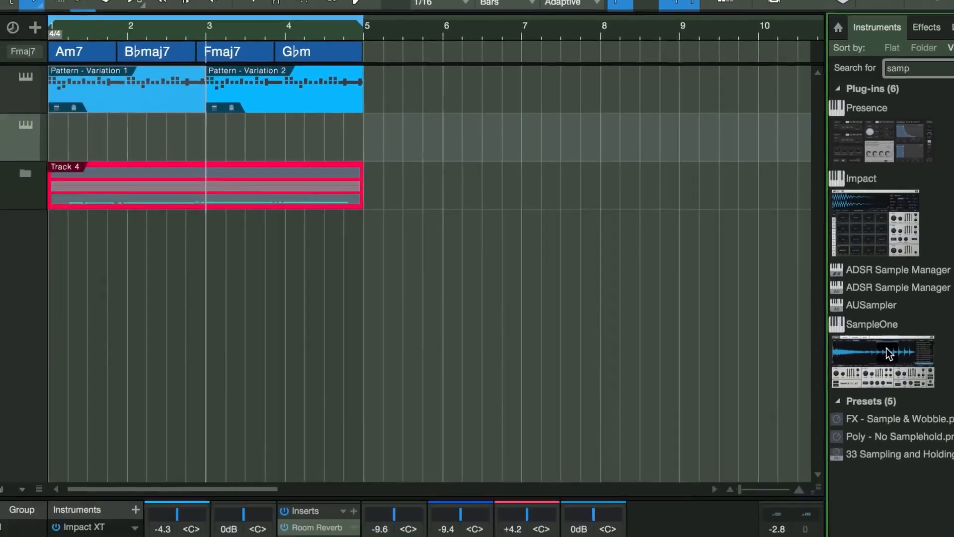
left_click_drag(787, 435, 131, 102)
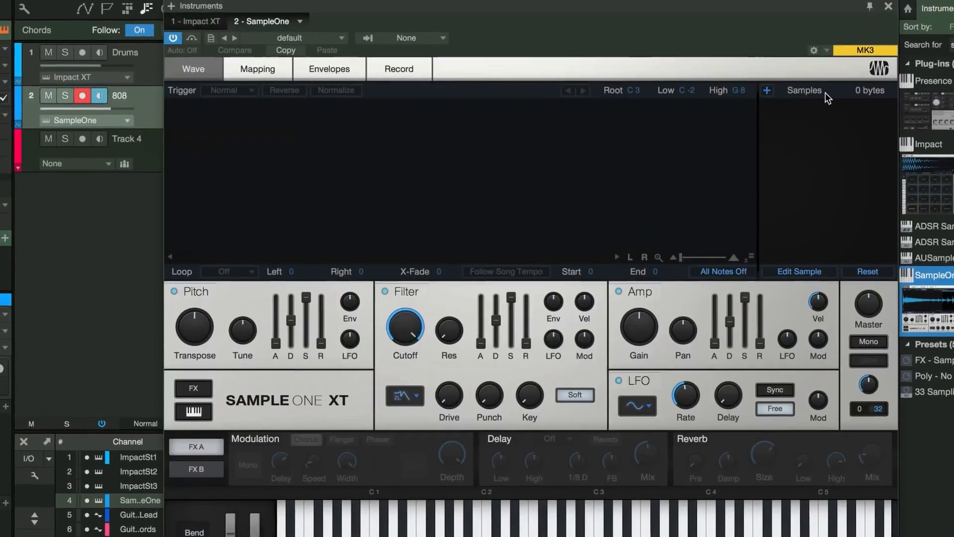
Switch to Splice and drag the EKALI_bass_babylon sample from the Guitar Collab collection into SampleOne.
key("super+Tab")
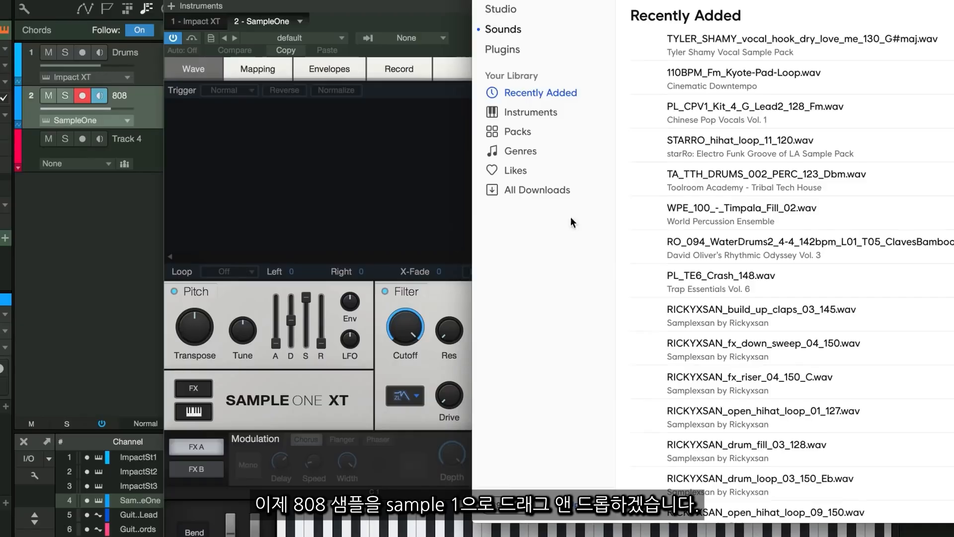
scroll(566, 301, "down", 4)
left_click(542, 370)
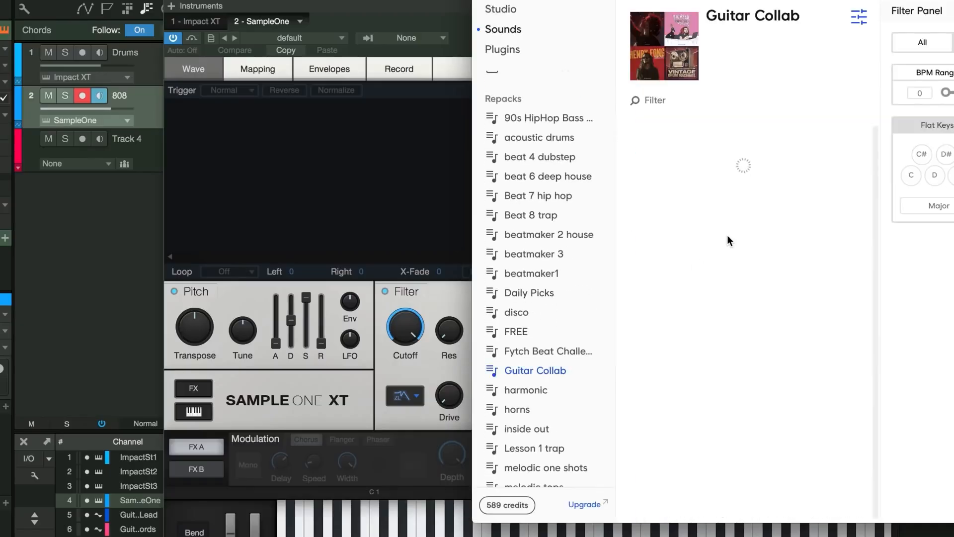
left_click_drag(738, 236, 302, 192)
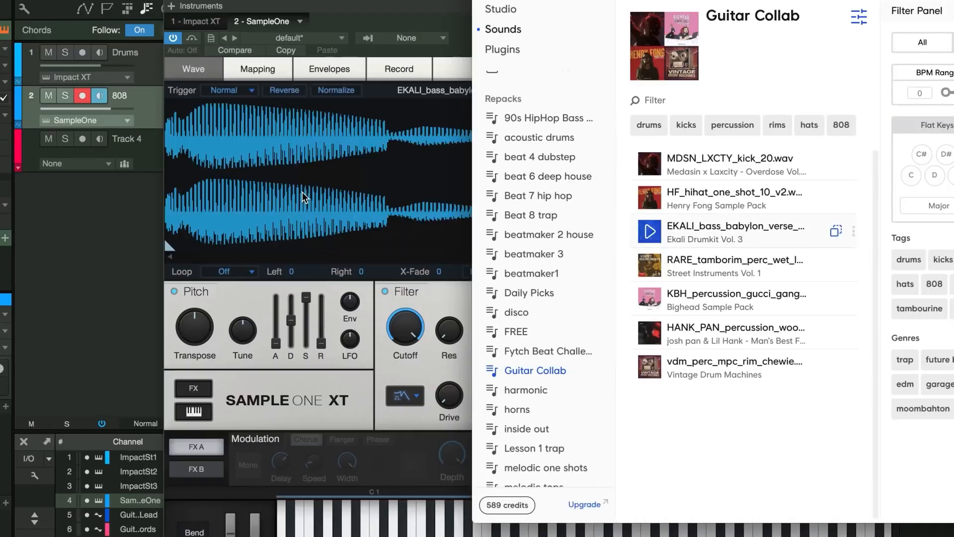
left_click(302, 192)
left_click(888, 7)
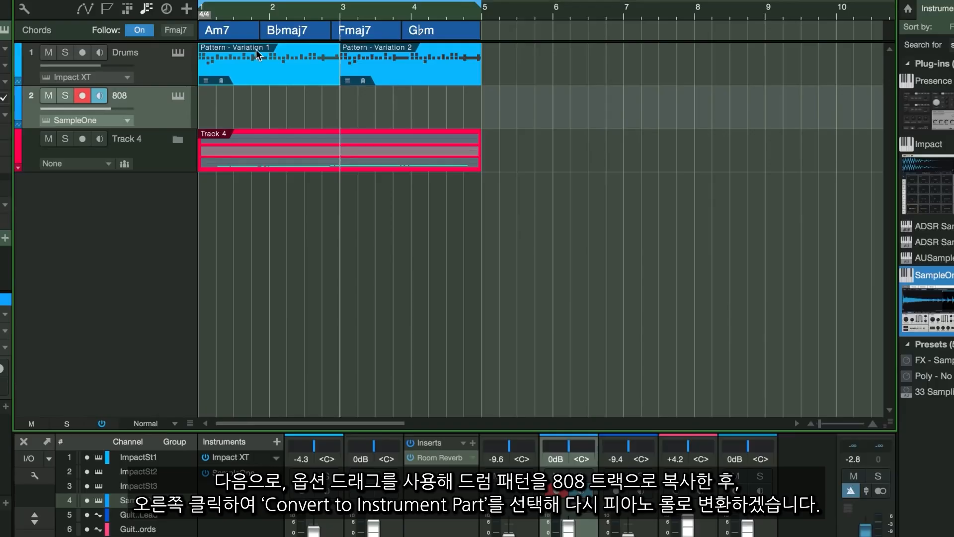
Copy the Variation 1 drum pattern onto the 808 track and convert it to an instrument part.
left_click_drag(255, 55, 252, 99)
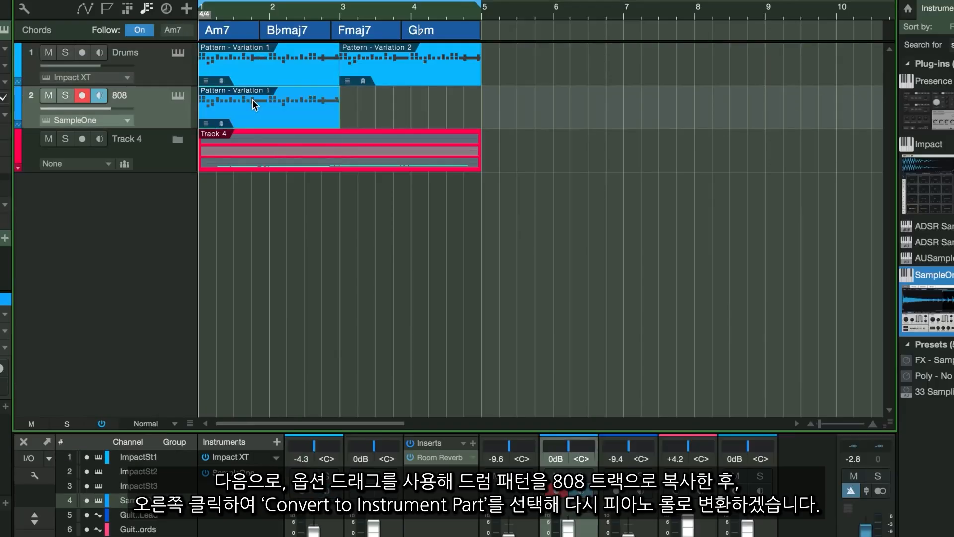
double_click(252, 99)
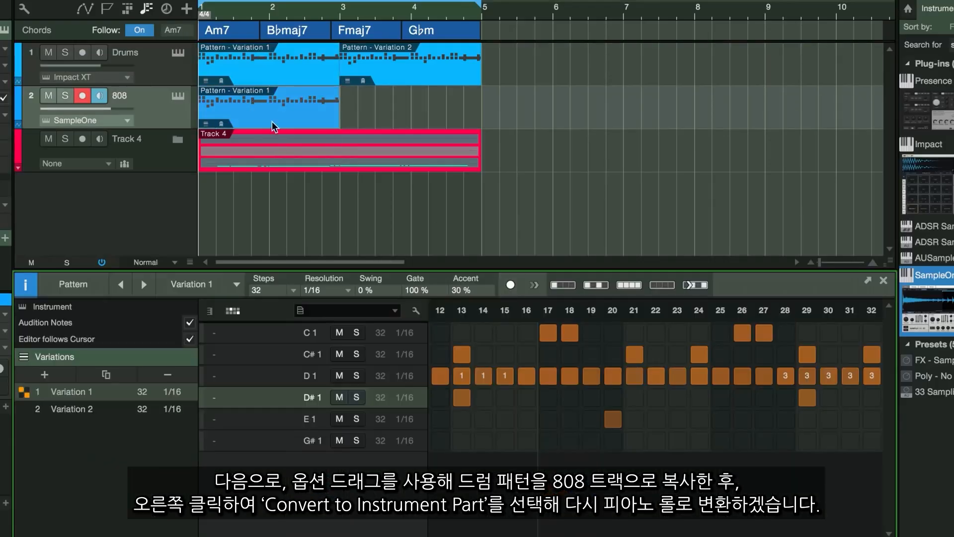
right_click(268, 114)
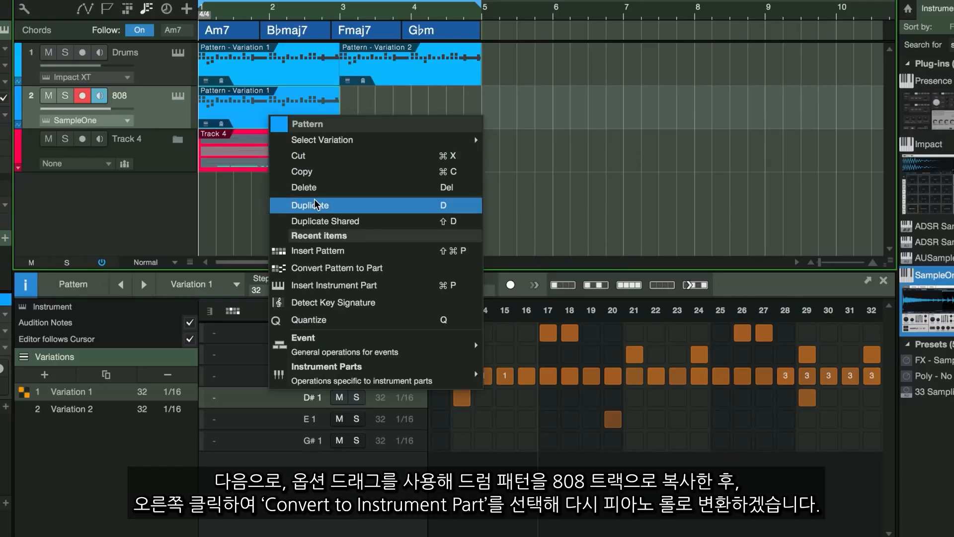
left_click(318, 269)
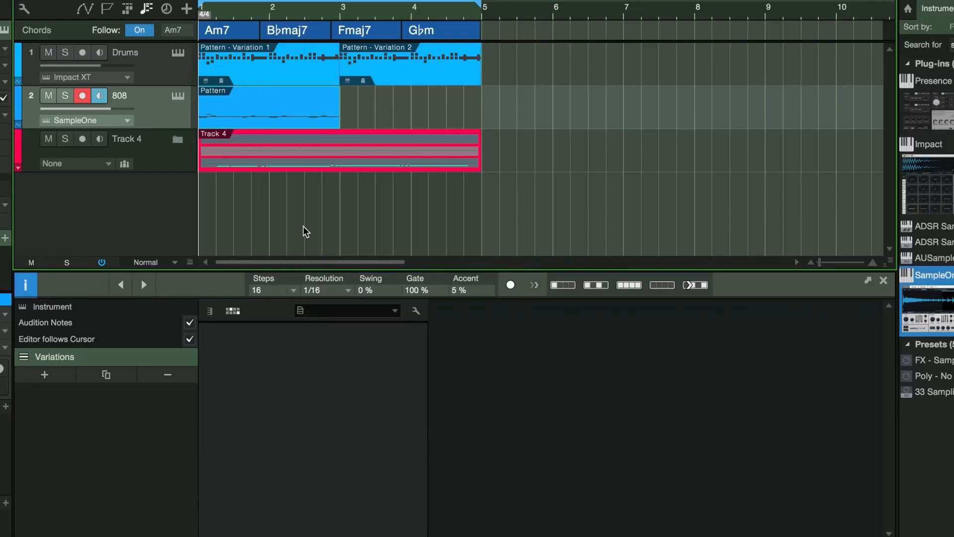
Delete every note in the 808 part except the C1 kick notes.
double_click(246, 99)
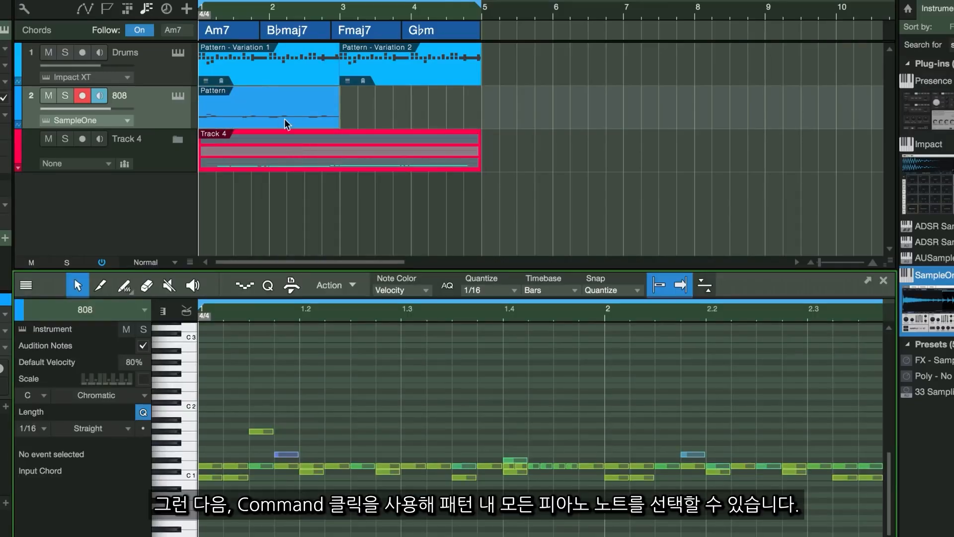
left_click(189, 464, "super")
left_click(191, 457, "super")
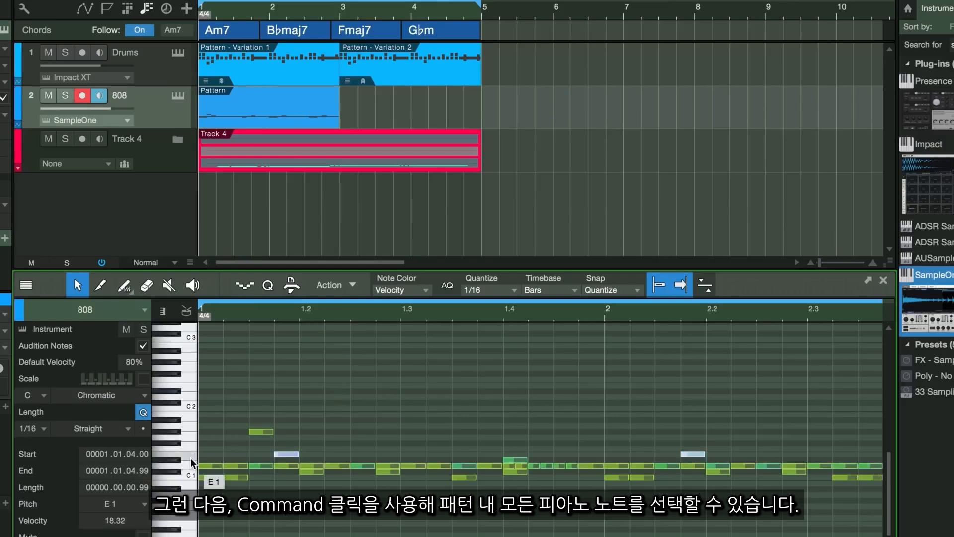
left_click(190, 459)
key("Delete")
left_click(192, 454)
key("Delete")
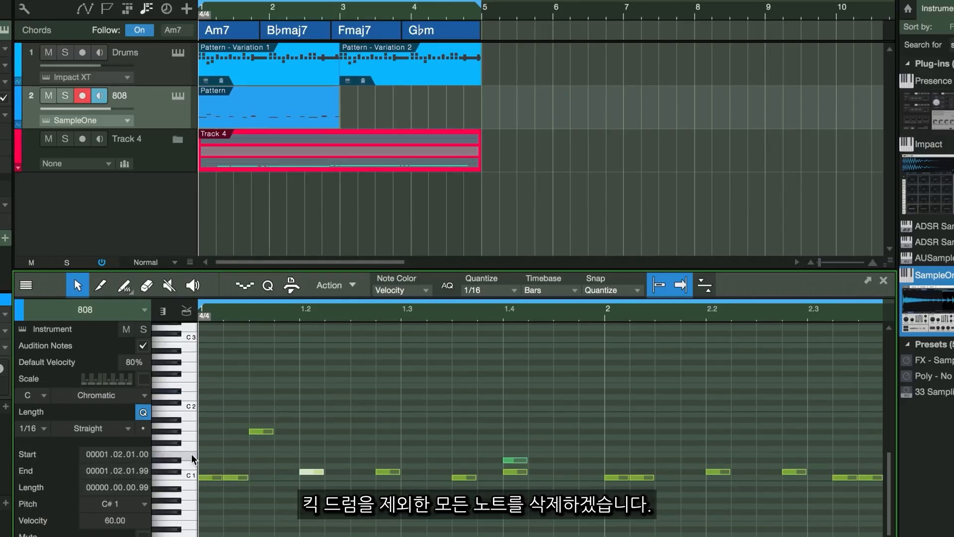
left_click(192, 435)
left_click(168, 428)
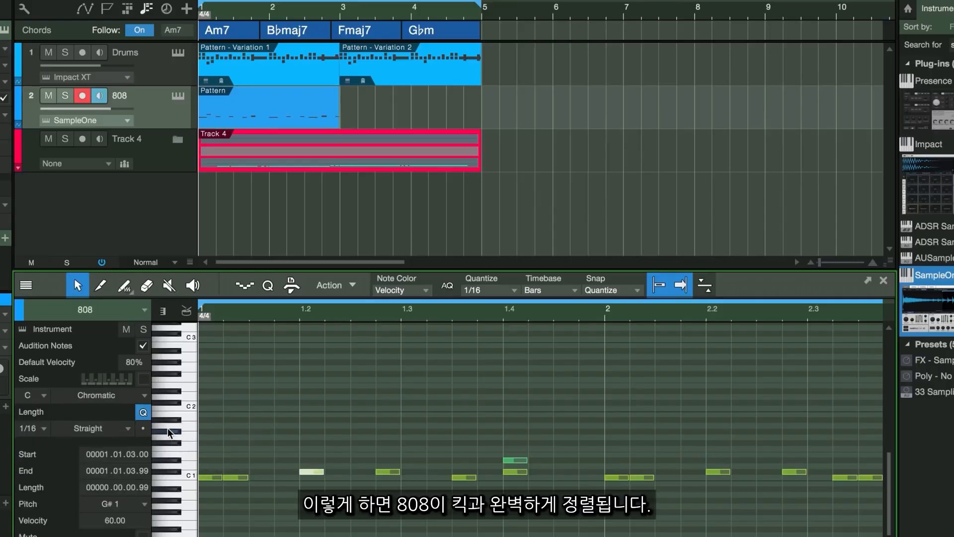
left_click(186, 469)
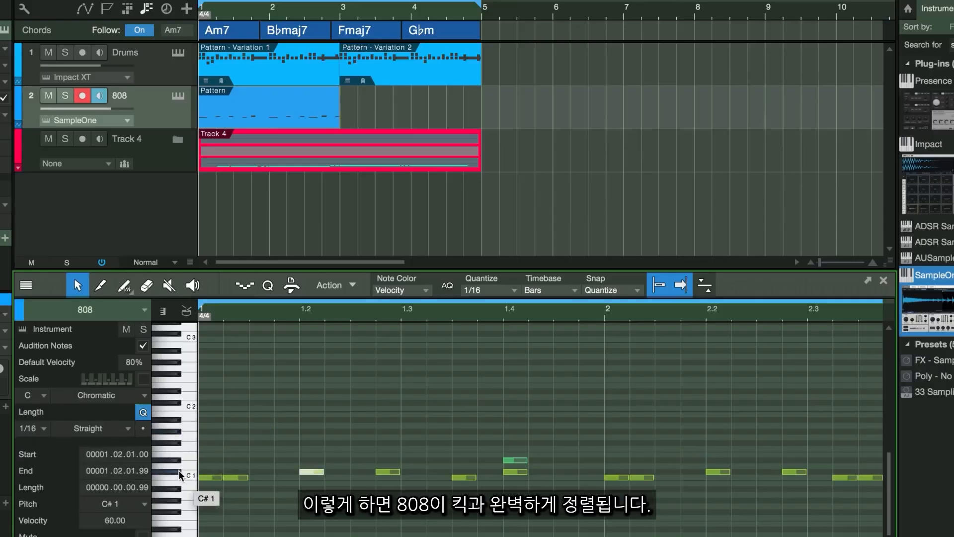
key("Delete")
left_click(177, 469)
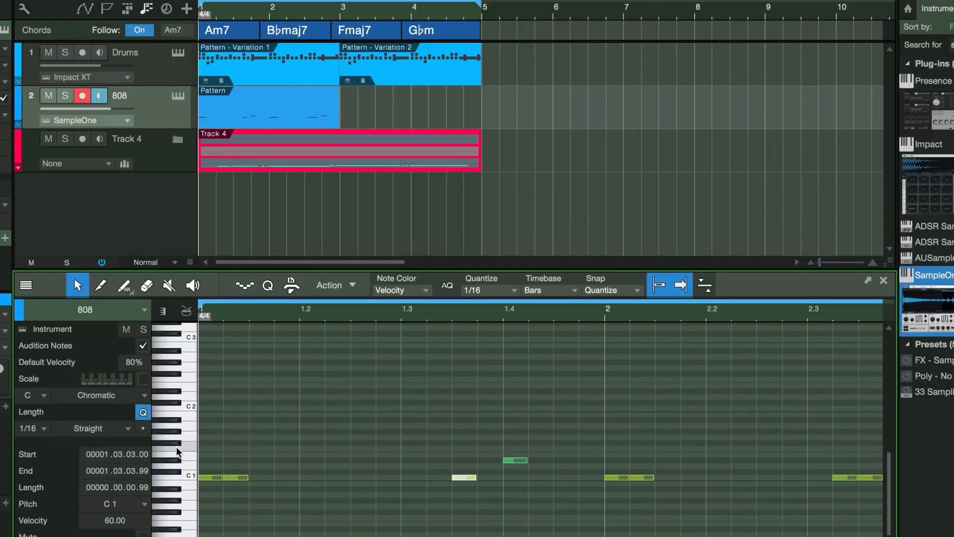
left_click(170, 461)
key("Delete")
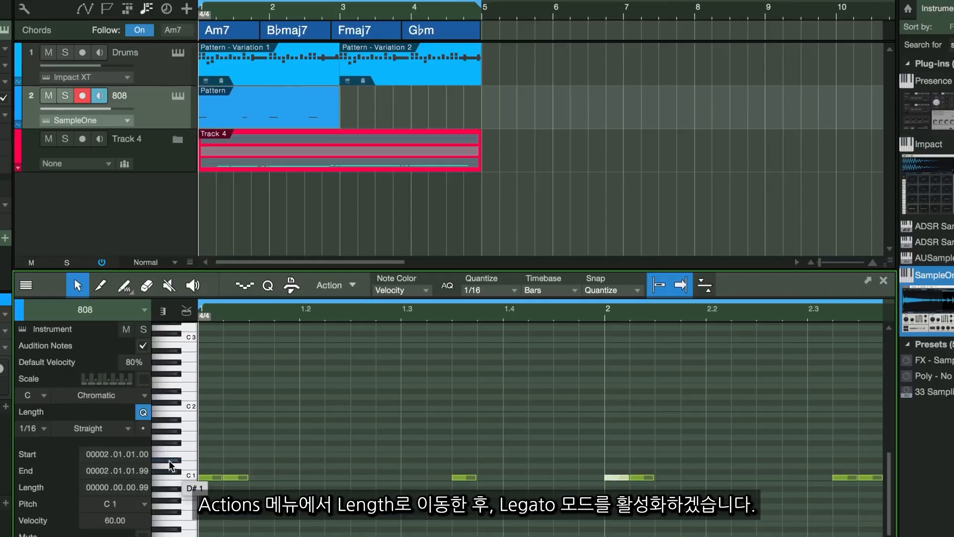
Apply the Legato length action to the remaining 808 notes.
left_click(351, 286)
left_click(342, 304)
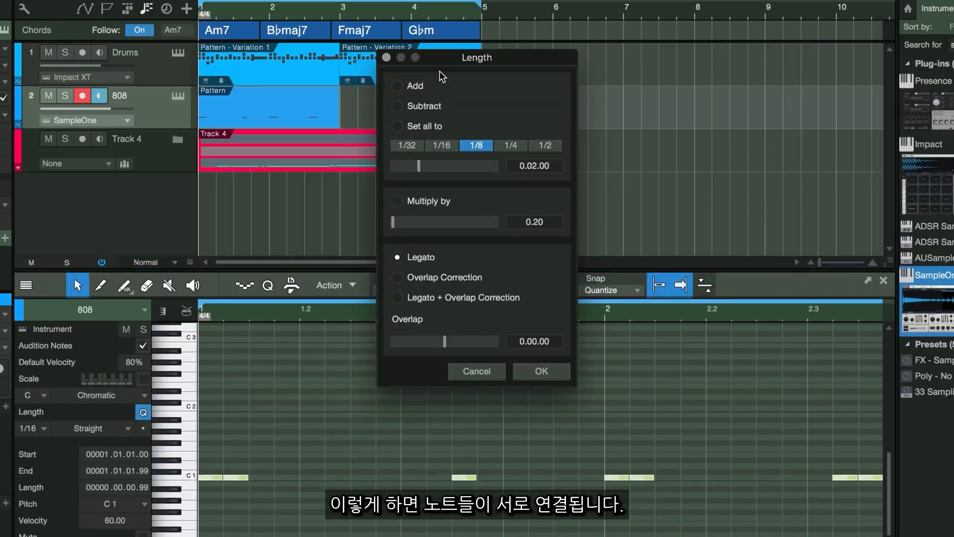
left_click(547, 369)
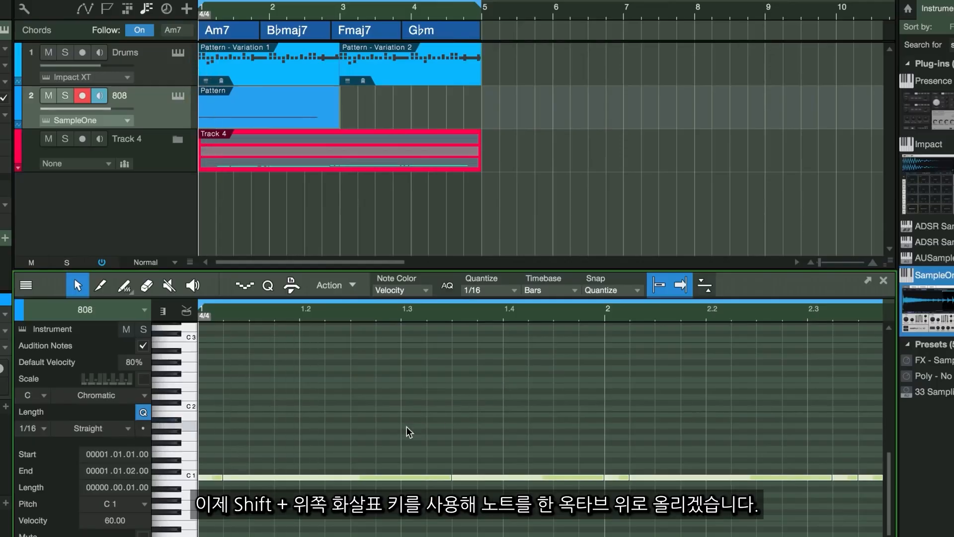
Transpose the 808 notes up two octaves to C3 and play the song back.
key("shift+Up")
key("shift+Up")
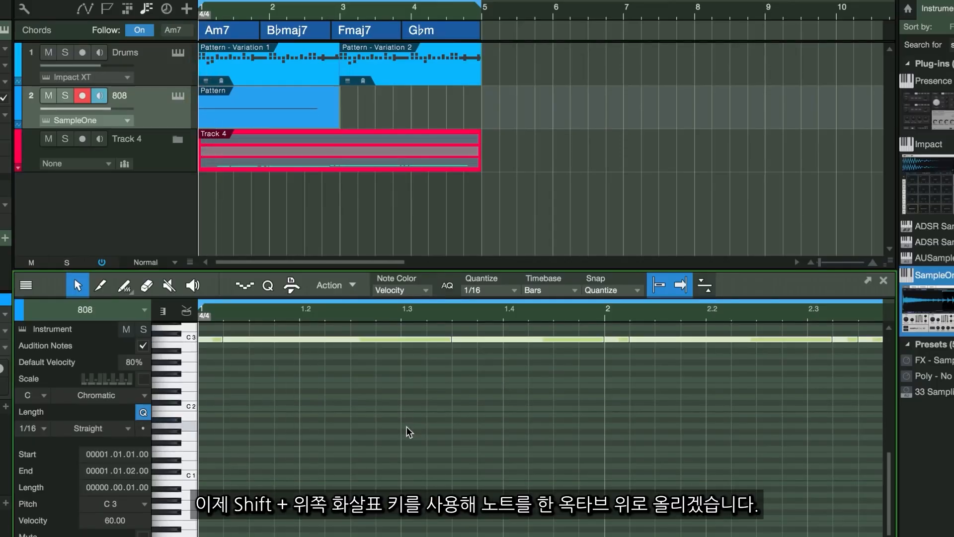
key("space")
scroll(407, 426, "up", 4)
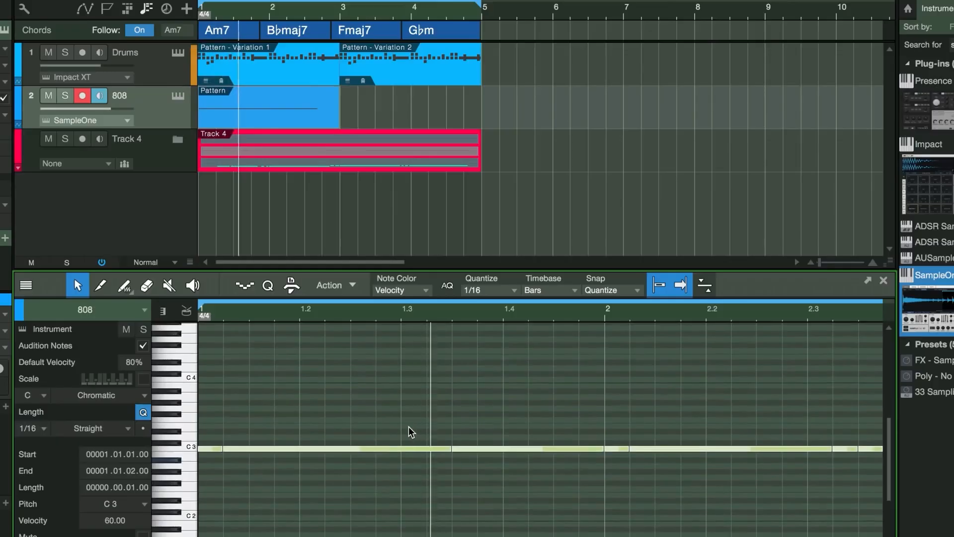
Deselect the 808 notes and play the part back.
scroll(409, 426, "up", 3)
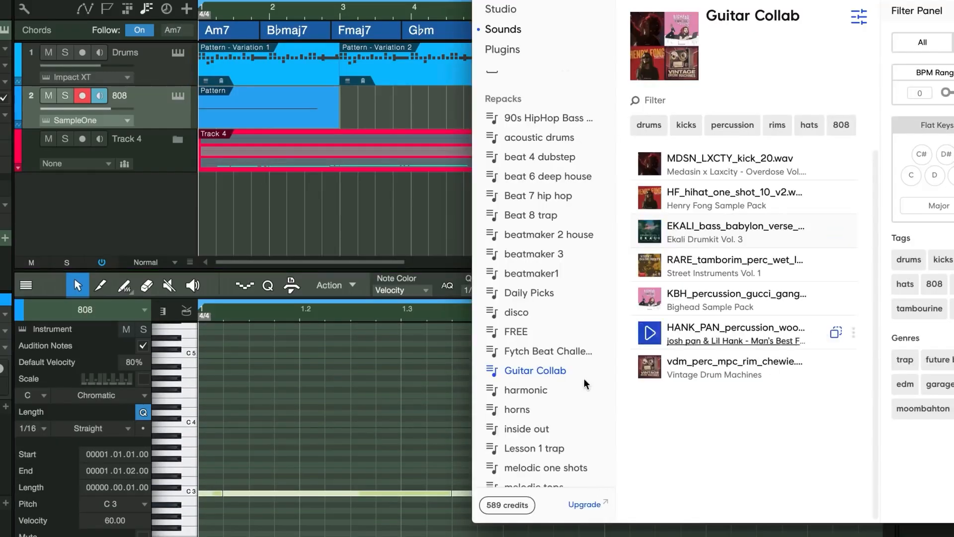
left_click(517, 387)
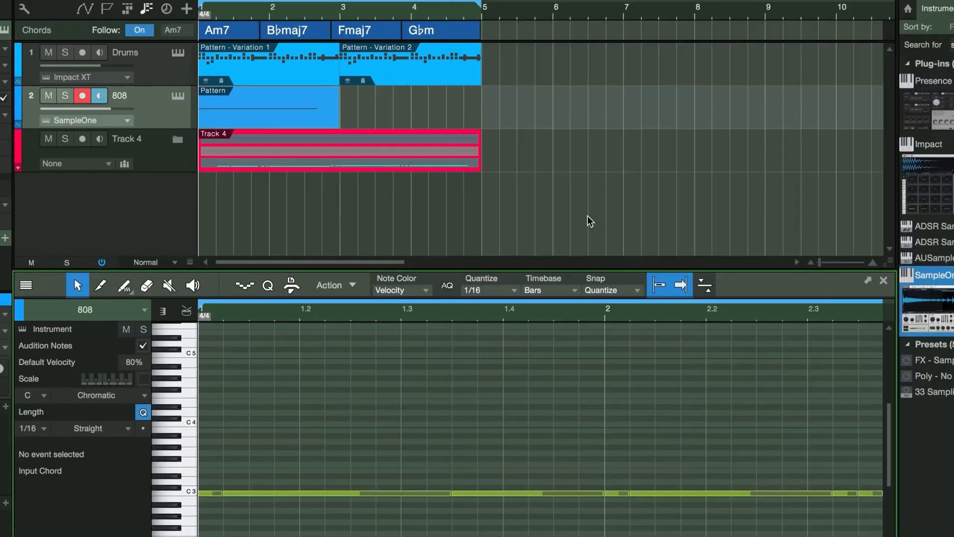
key("space")
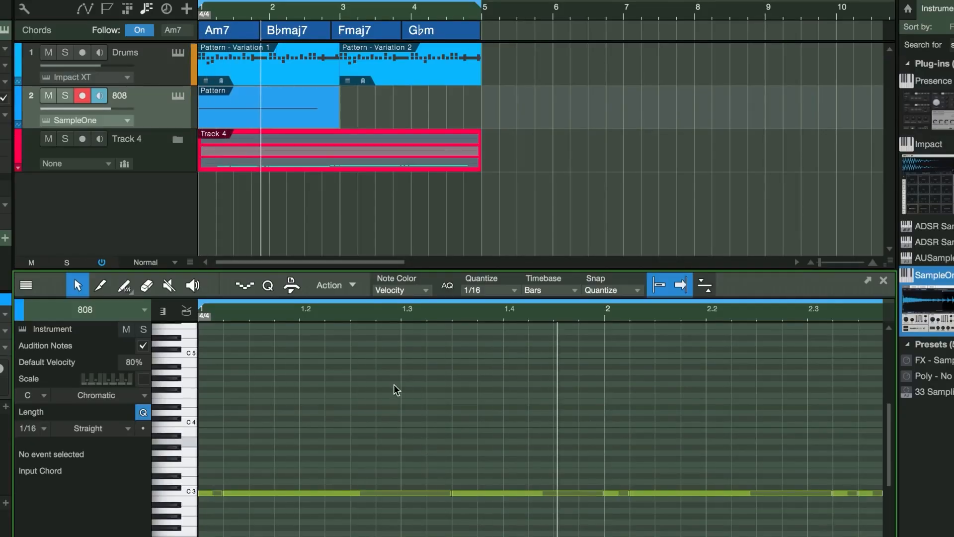
key("space")
Open the 808 track's SampleOne instrument and enable Glide.
left_click(187, 101)
left_click(181, 99)
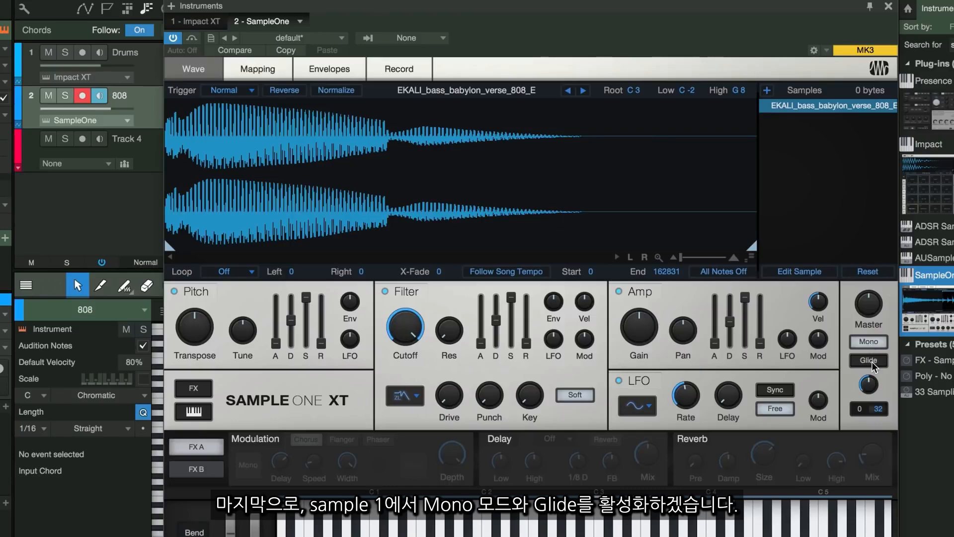
left_click(871, 363)
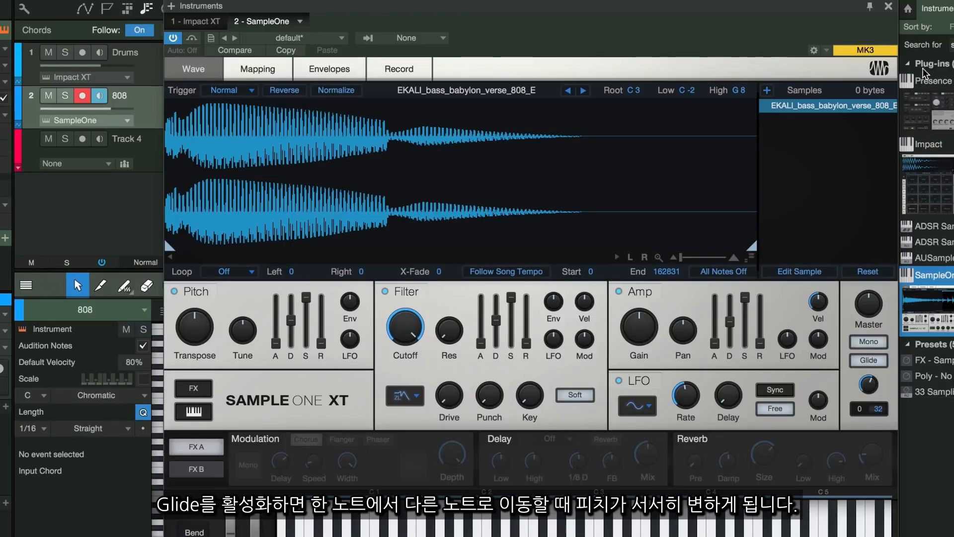
left_click(888, 9)
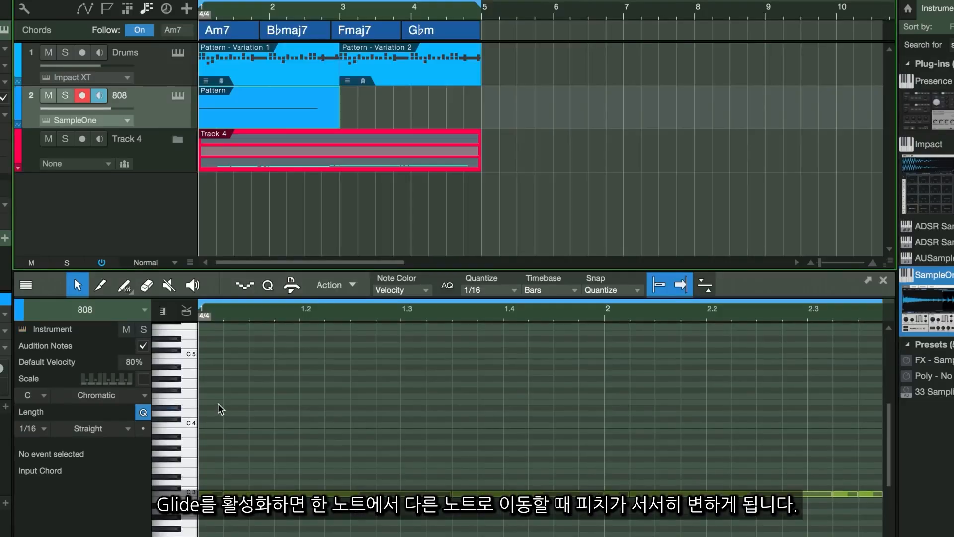
Add a C4 note and a G3 note just before bar 2 in the 808 part and play them back.
key("space")
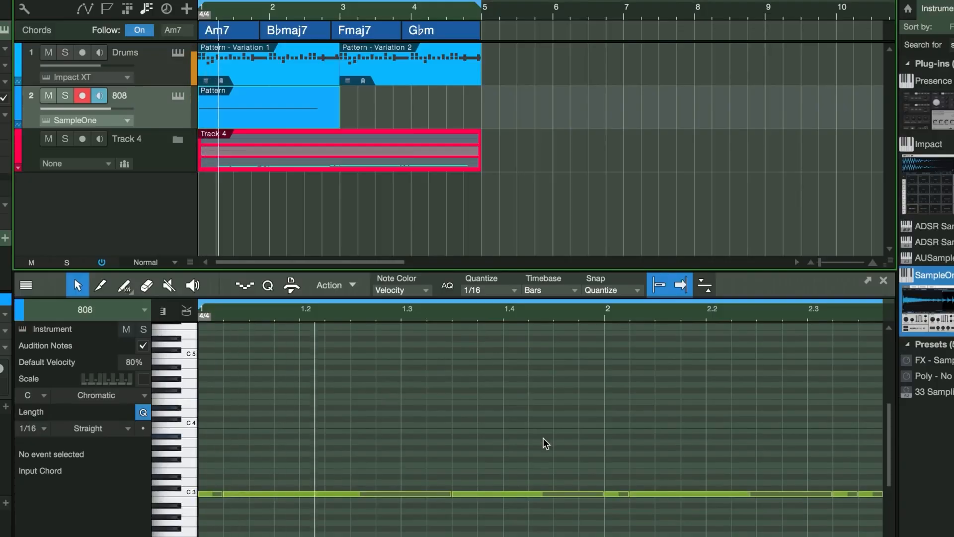
key("space")
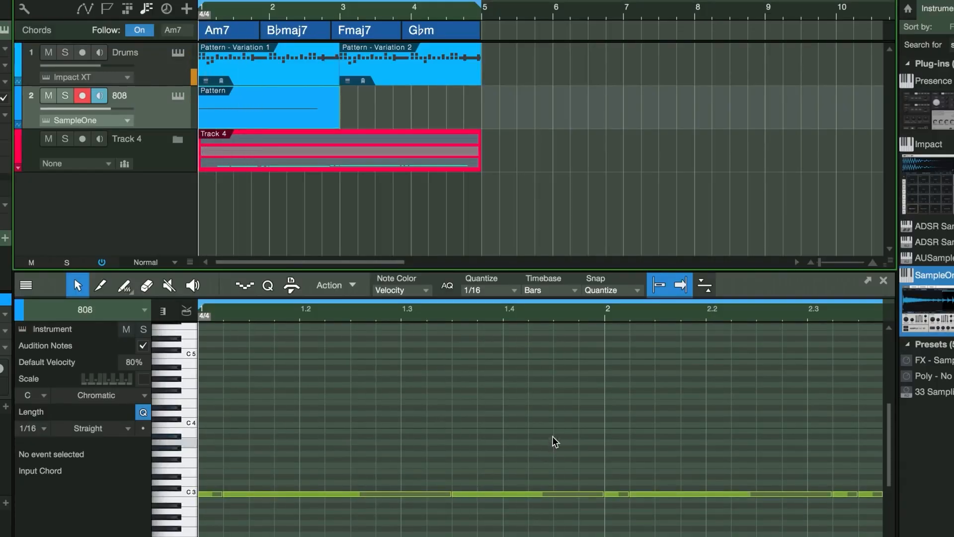
left_click(565, 425)
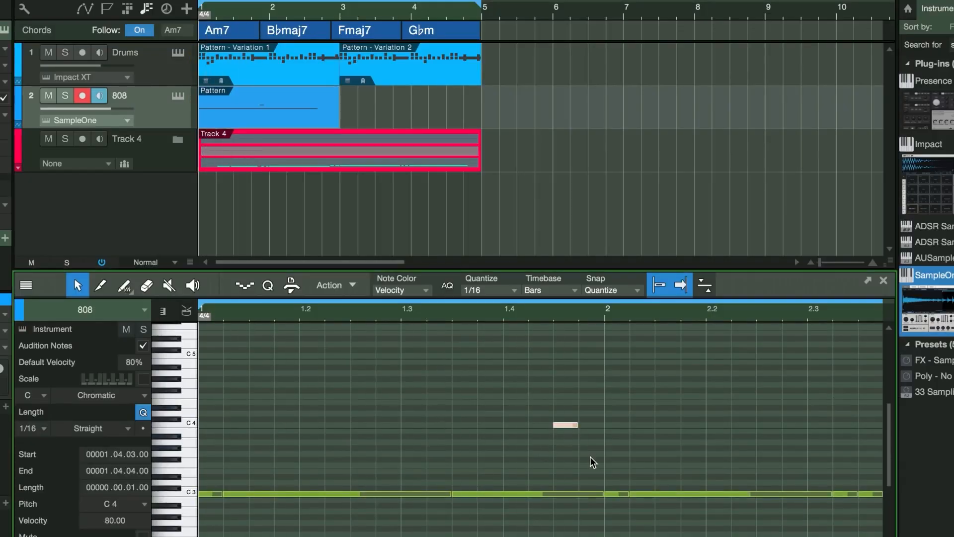
left_click(590, 453)
key("space")
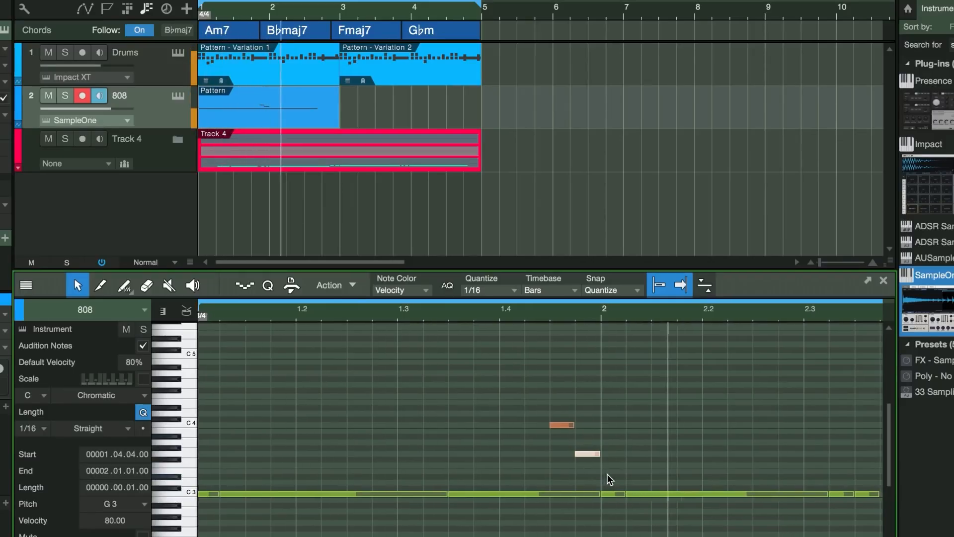
key("space")
left_click(672, 466)
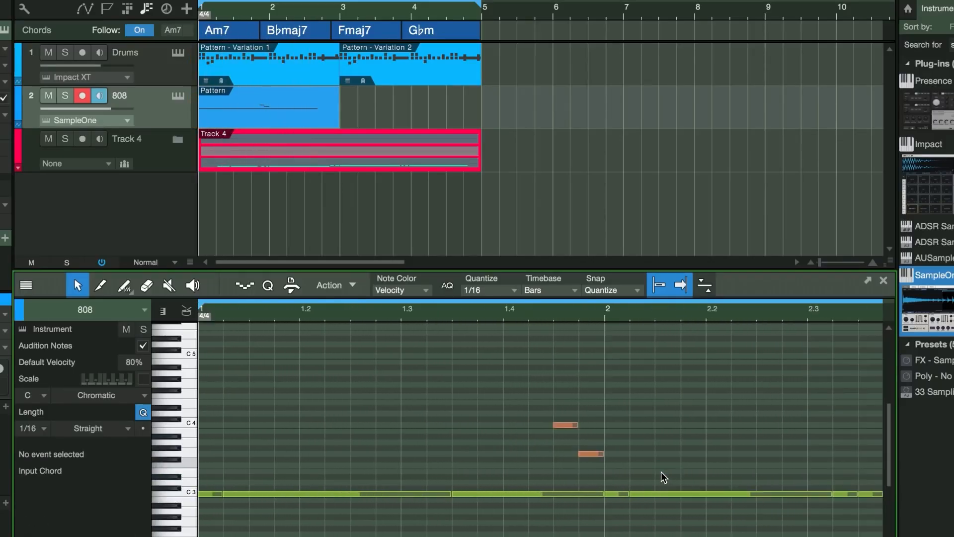
Raise the 808 notes from bar 2 onward two semitones to D3.
scroll(661, 477, "right", 5)
left_click_drag(571, 456, 379, 533)
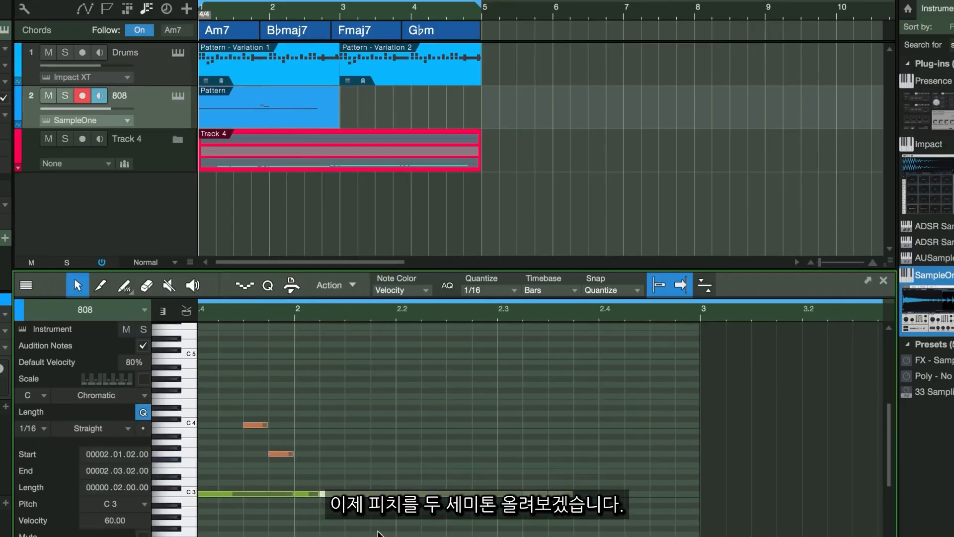
key("Up")
key("Up")
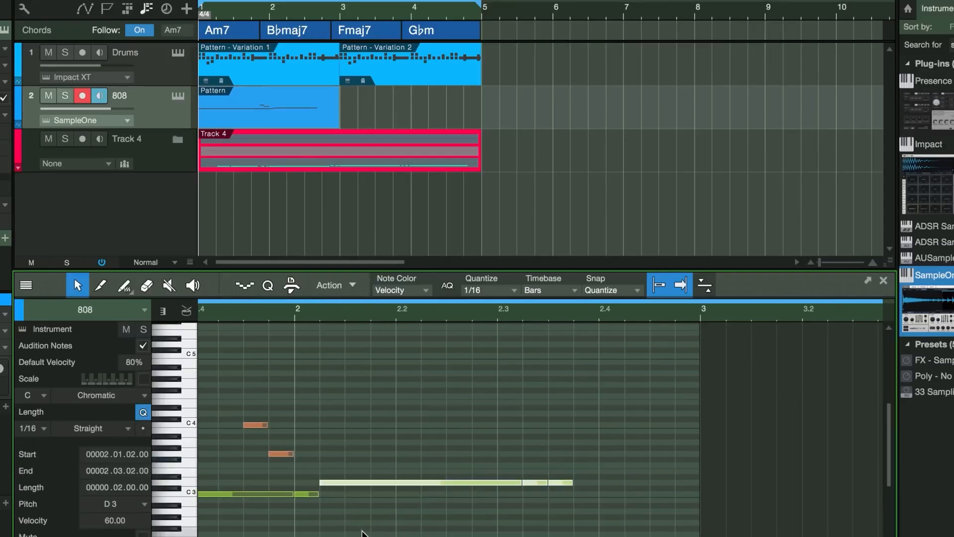
left_click(304, 494)
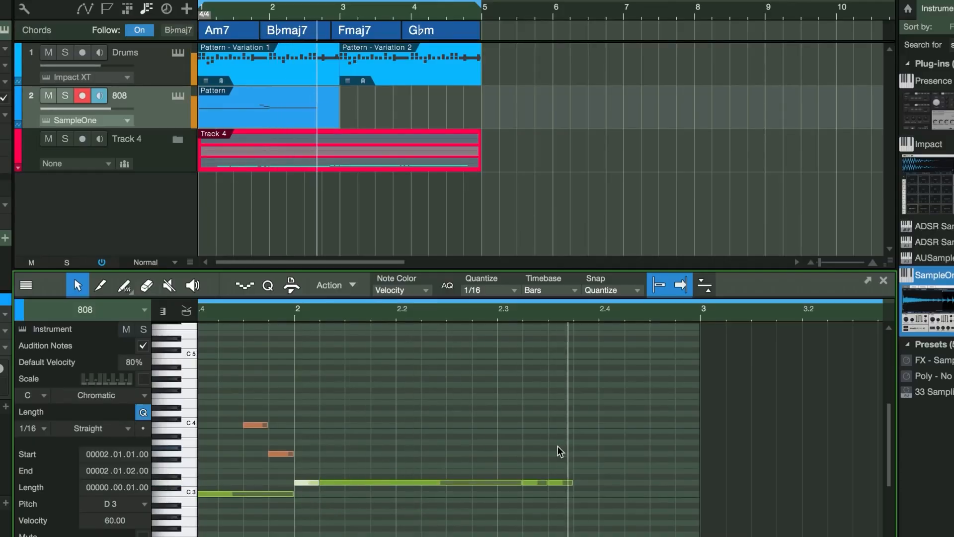
Duplicate the 808 part to bar 3 and play it back.
left_click(325, 115)
key("d")
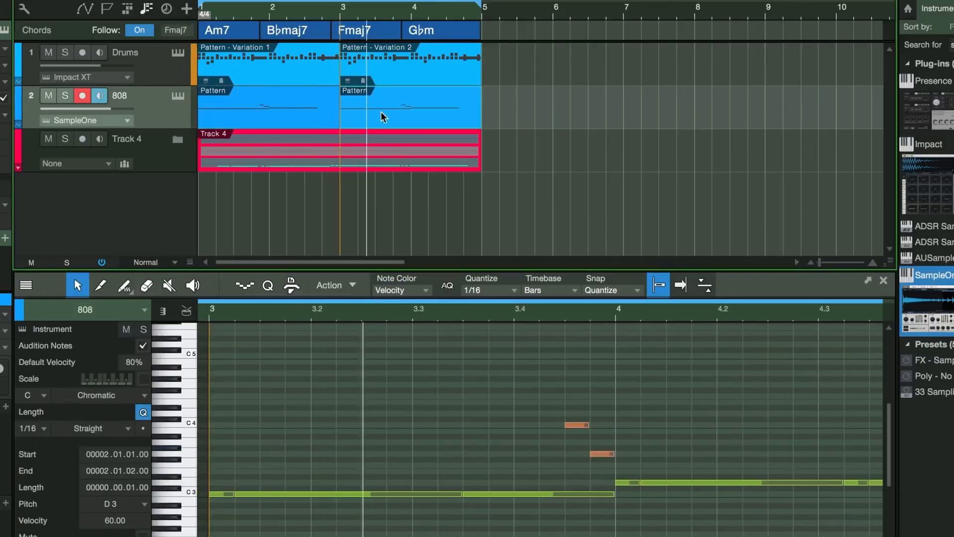
key("space")
key("space")
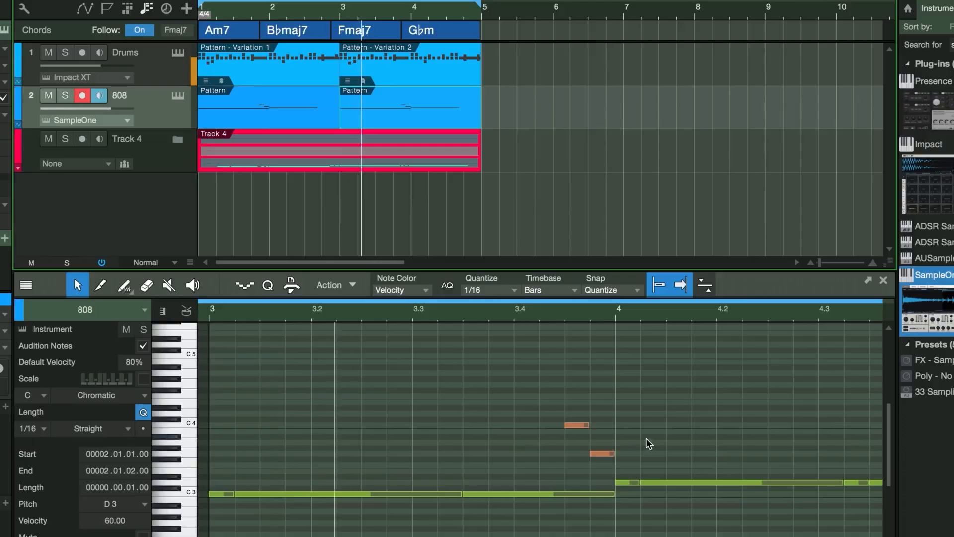
Raise the notes from bar 4 of the duplicated 808 part to F3.
left_click_drag(714, 449, 485, 536)
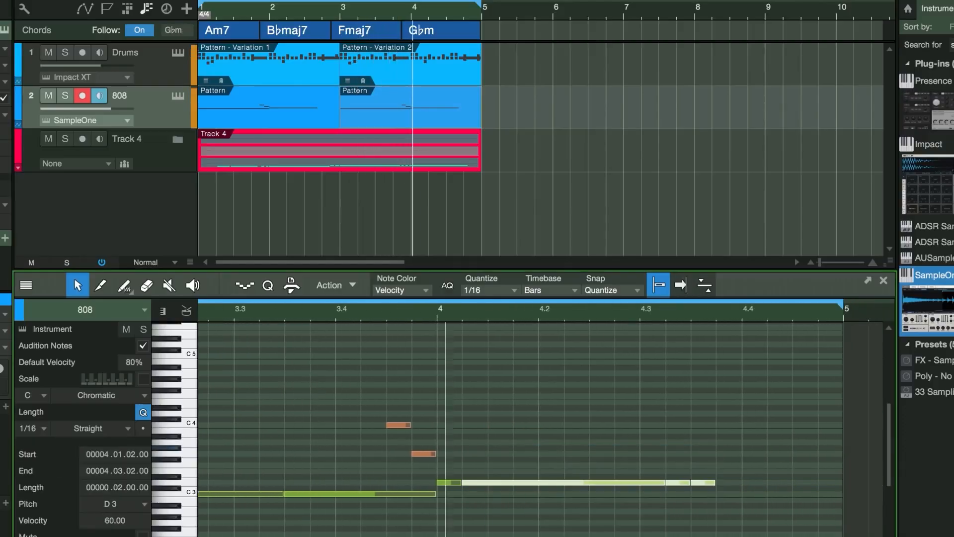
key("Up")
key("Up")
key("Up")
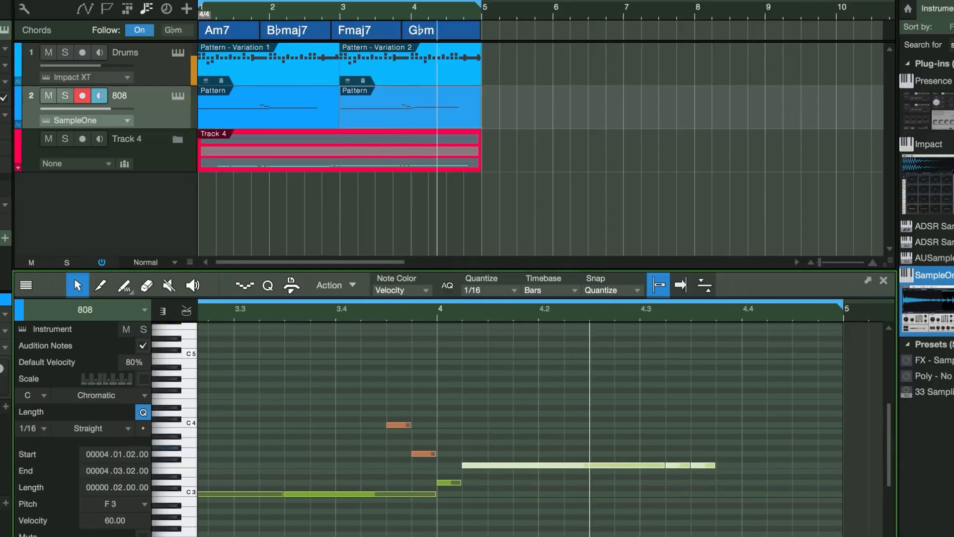
left_click(457, 490)
left_click(454, 484)
key("Up")
key("Up")
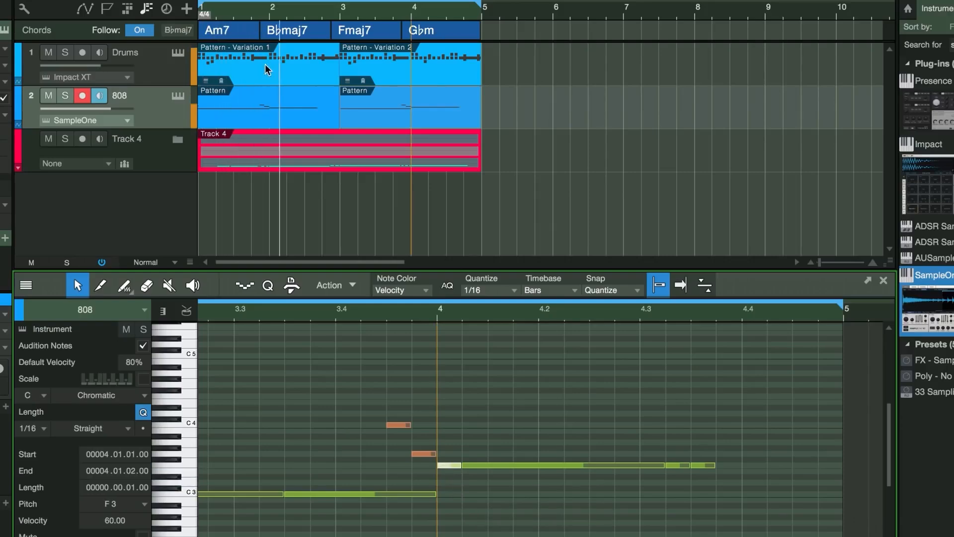
Shorten the long D3 and C3 notes in the first 808 part.
left_click(267, 98)
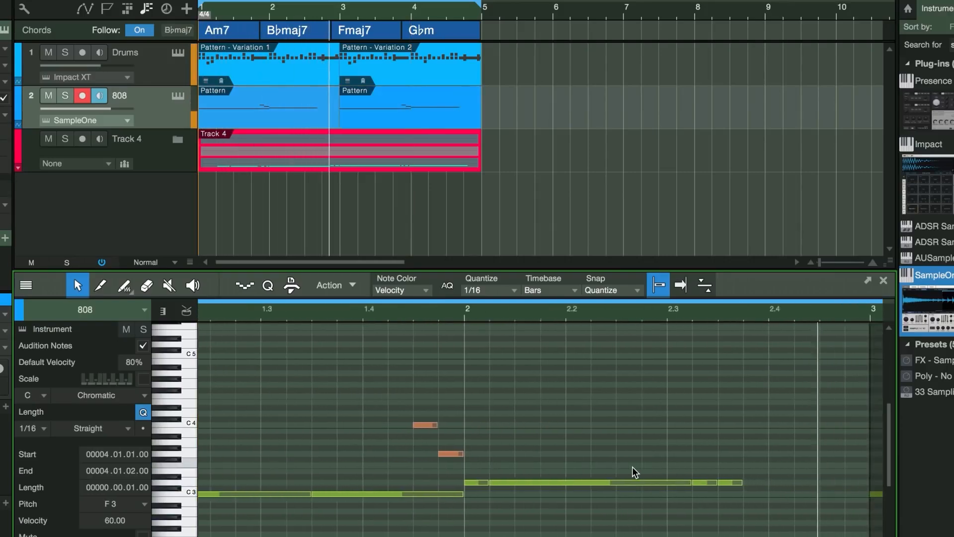
left_click(591, 482)
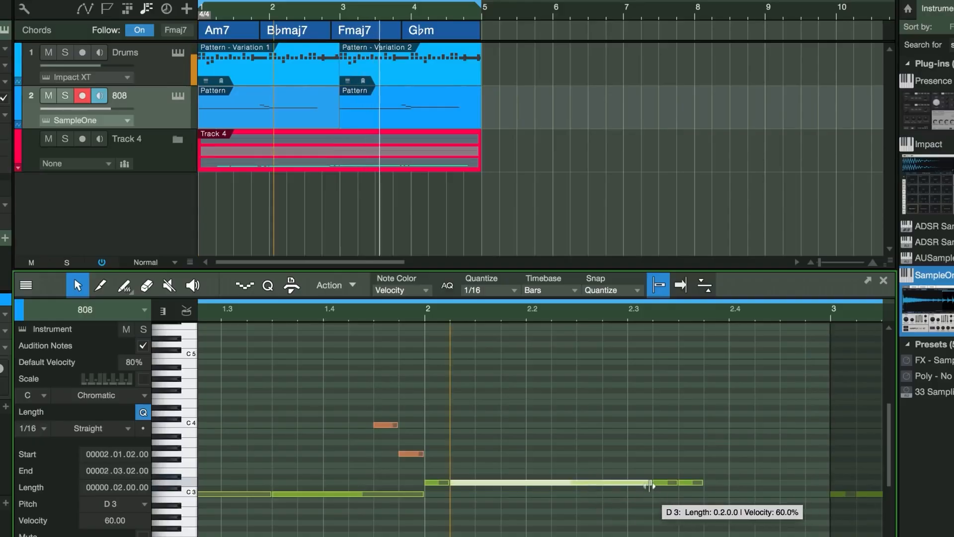
left_click_drag(650, 485, 581, 493)
left_click(449, 494)
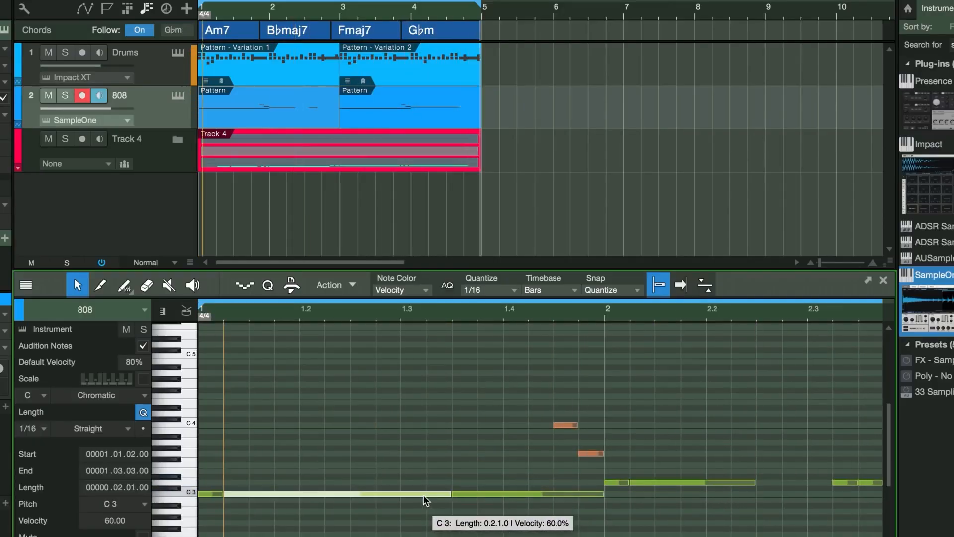
left_click_drag(449, 496, 412, 501)
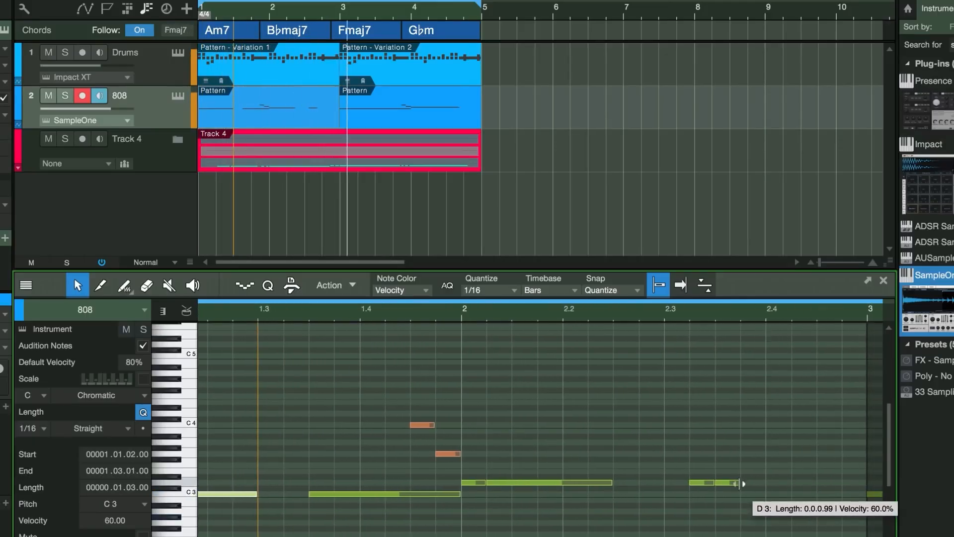
Lengthen the last D3 note toward bar 3 and play the part back.
left_click(783, 483)
left_click_drag(783, 483, 870, 485)
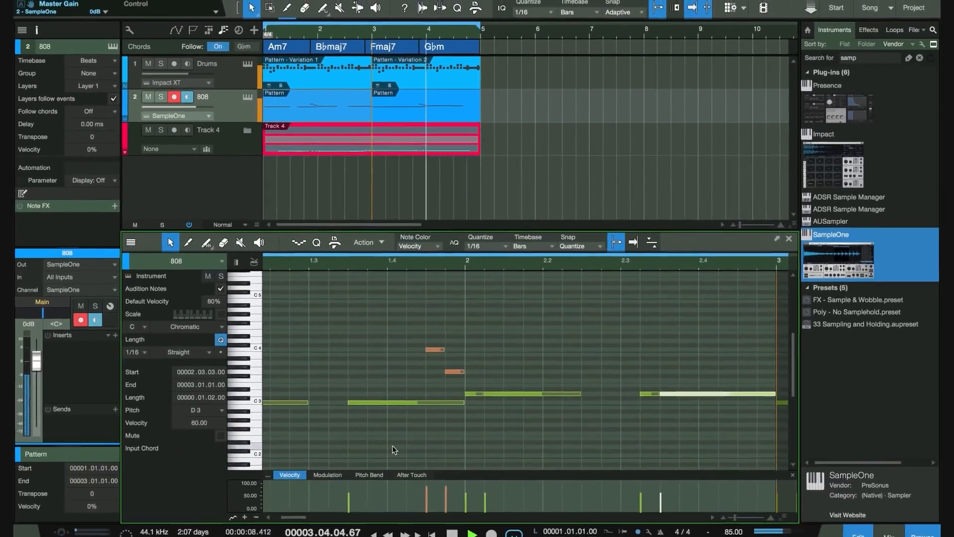
key("space")
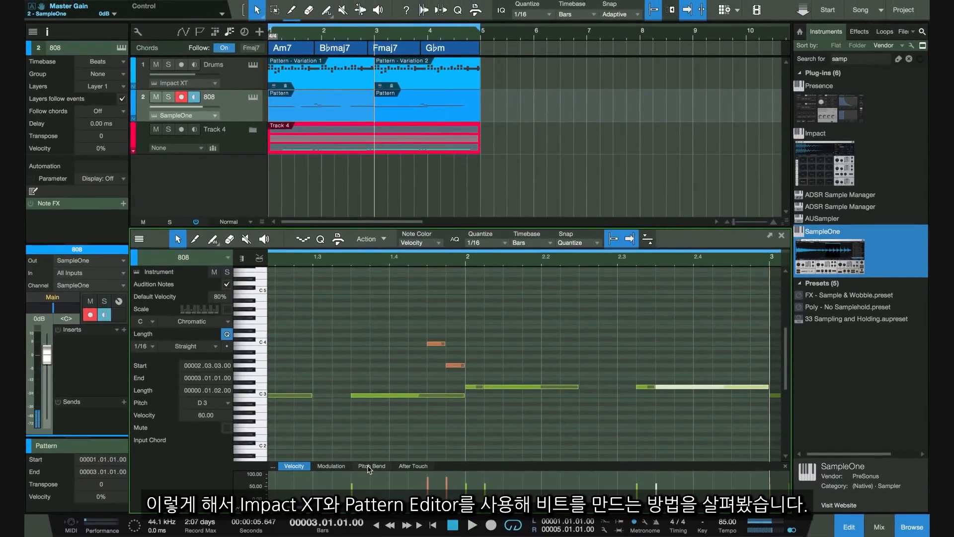
Open and enlarge the Pitch Bend lane beneath the 808 notes.
left_click_drag(464, 466, 482, 363)
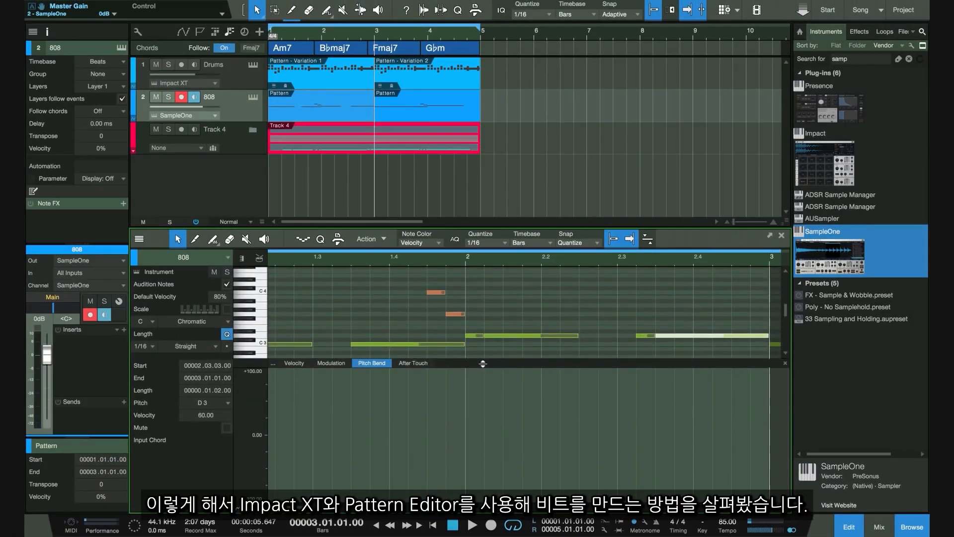
left_click(627, 416)
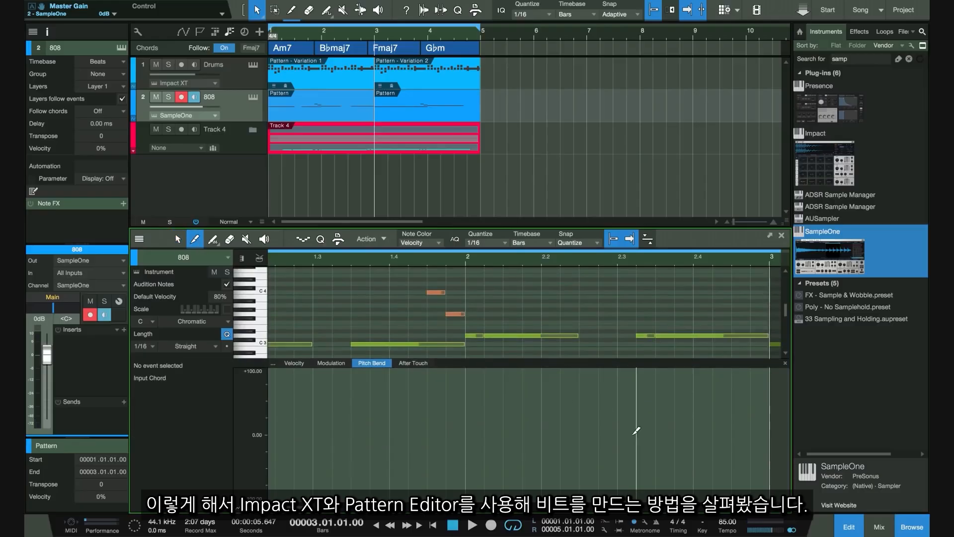